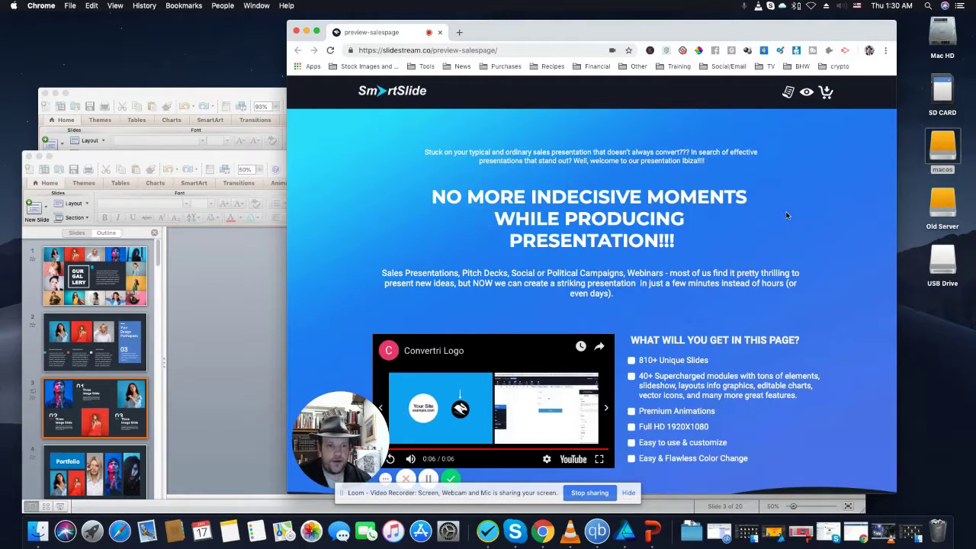
scroll(787, 216, "down", 5)
scroll(787, 215, "up", 5)
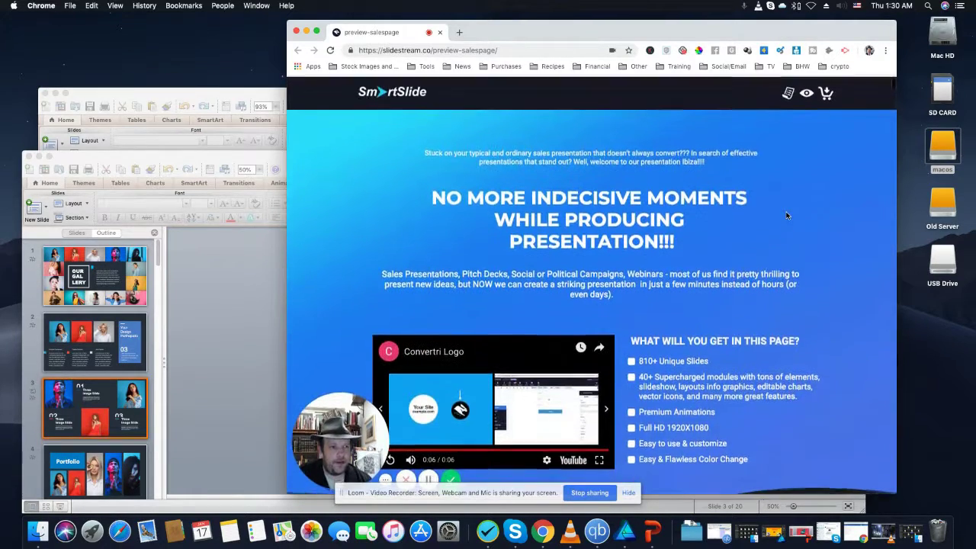
scroll(787, 216, "down", 5)
scroll(787, 216, "down", 5)
scroll(787, 215, "down", 5)
scroll(787, 216, "down", 5)
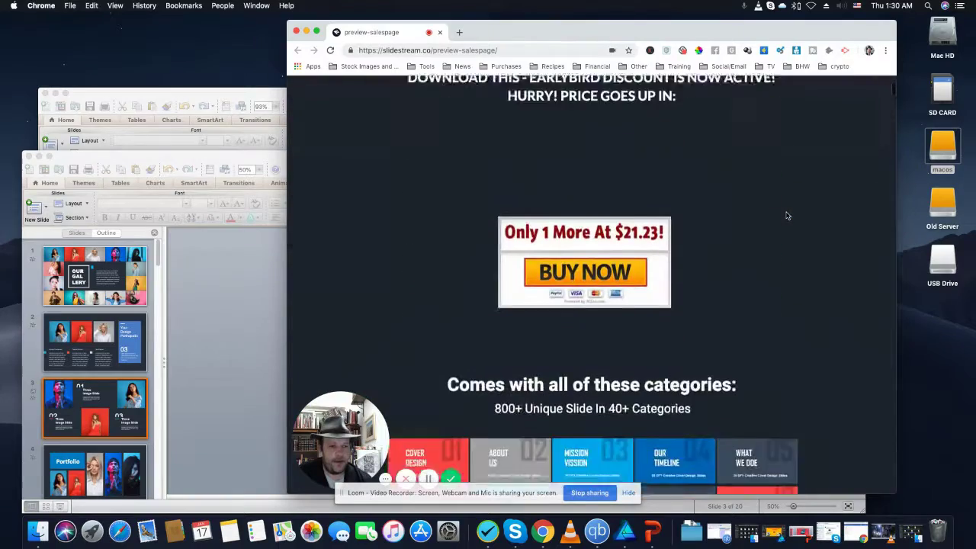
scroll(787, 216, "down", 2)
scroll(787, 216, "down", 8)
scroll(787, 215, "up", 12)
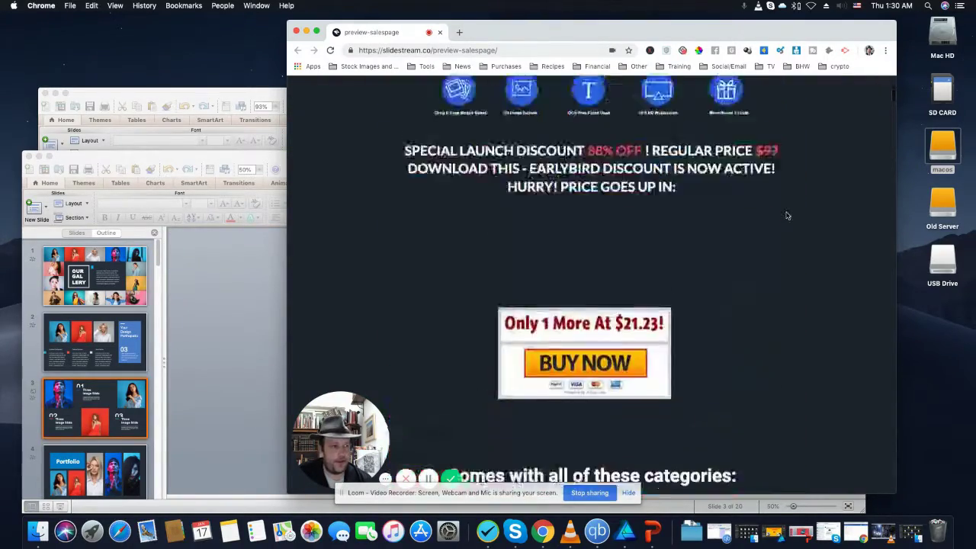
scroll(787, 216, "up", 2)
scroll(786, 215, "down", 3)
scroll(787, 215, "down", 6)
scroll(787, 216, "down", 10)
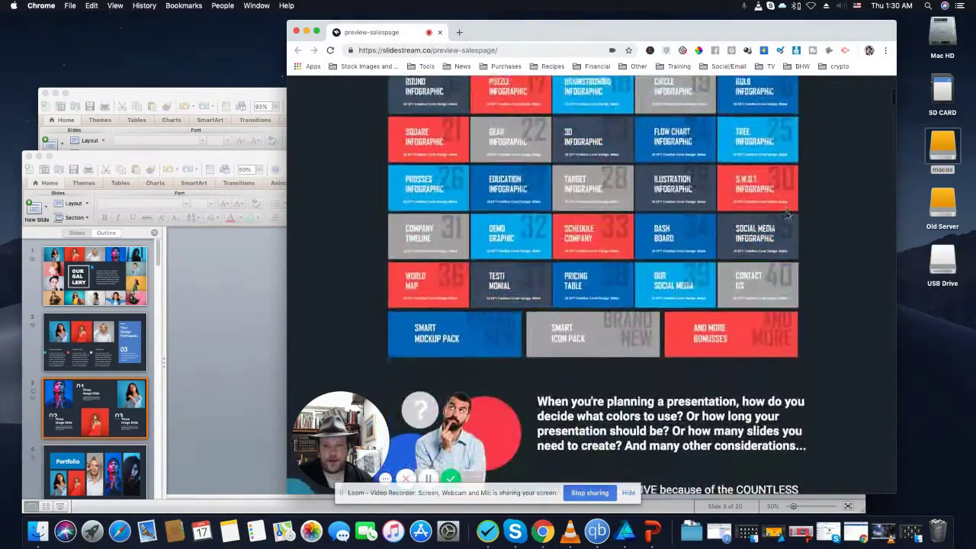
scroll(787, 215, "down", 8)
scroll(787, 216, "down", 5)
scroll(787, 216, "down", 5)
scroll(787, 216, "down", 2)
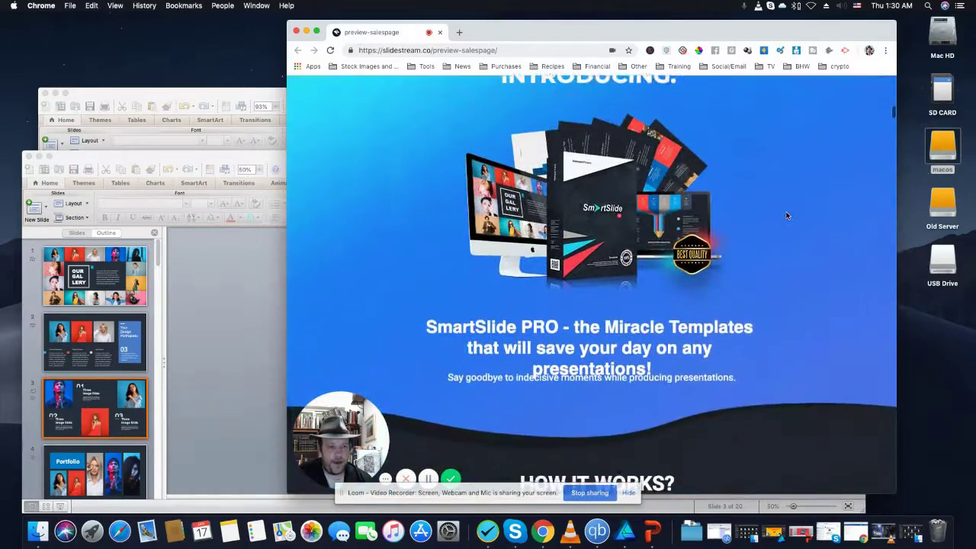
scroll(787, 216, "down", 3)
scroll(787, 216, "down", 3)
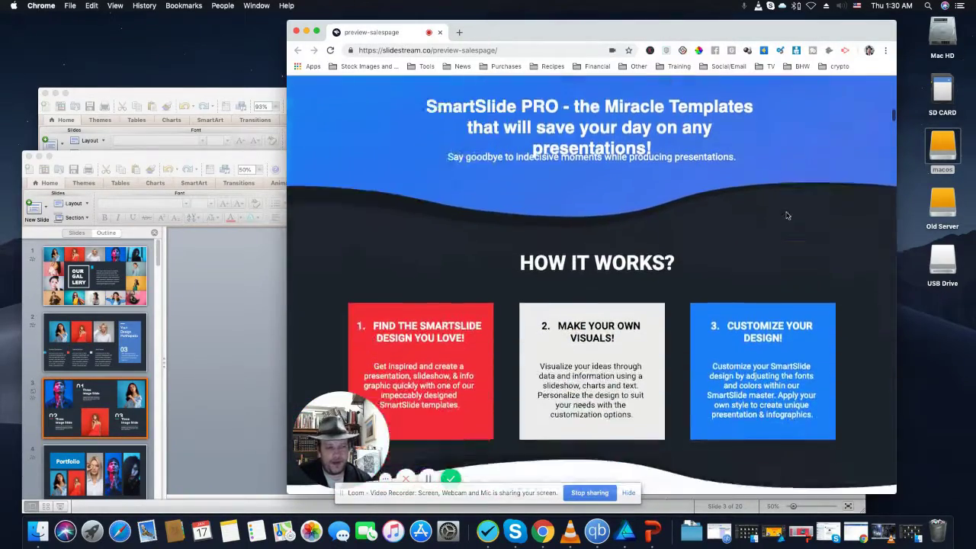
scroll(787, 215, "down", 3)
scroll(786, 216, "down", 3)
scroll(787, 216, "down", 2)
scroll(787, 216, "down", 5)
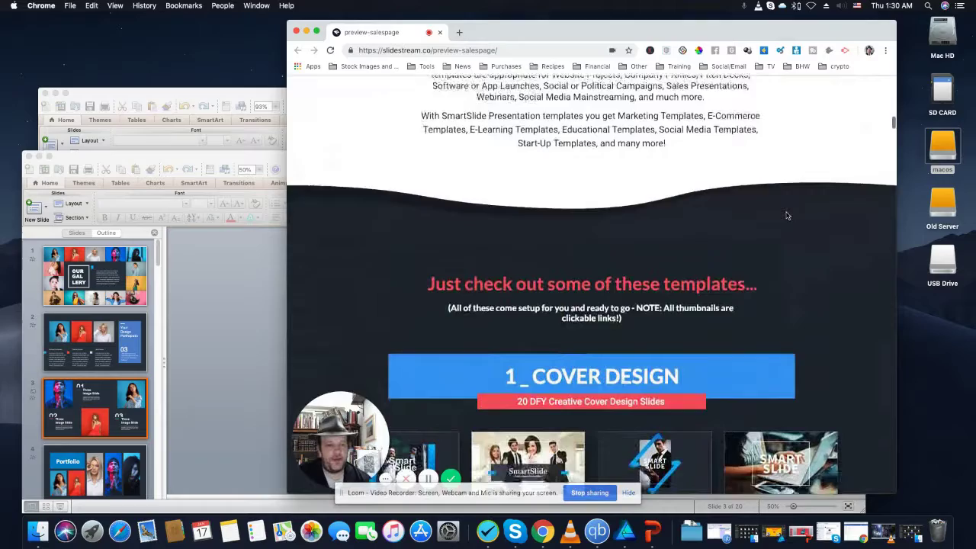
scroll(787, 216, "down", 3)
scroll(787, 216, "down", 3)
scroll(787, 216, "down", 2)
scroll(787, 216, "down", 3)
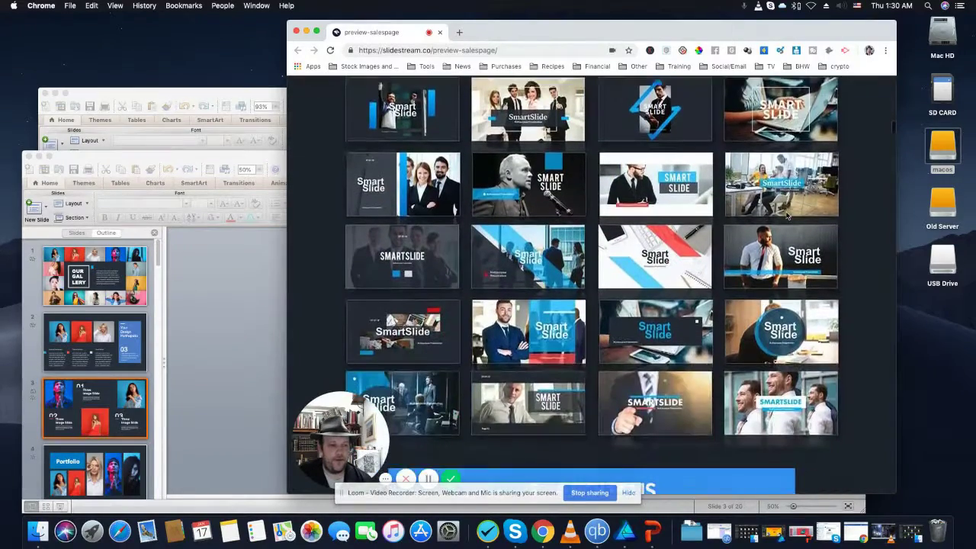
scroll(787, 216, "down", 2)
scroll(787, 216, "down", 2)
scroll(787, 216, "down", 1)
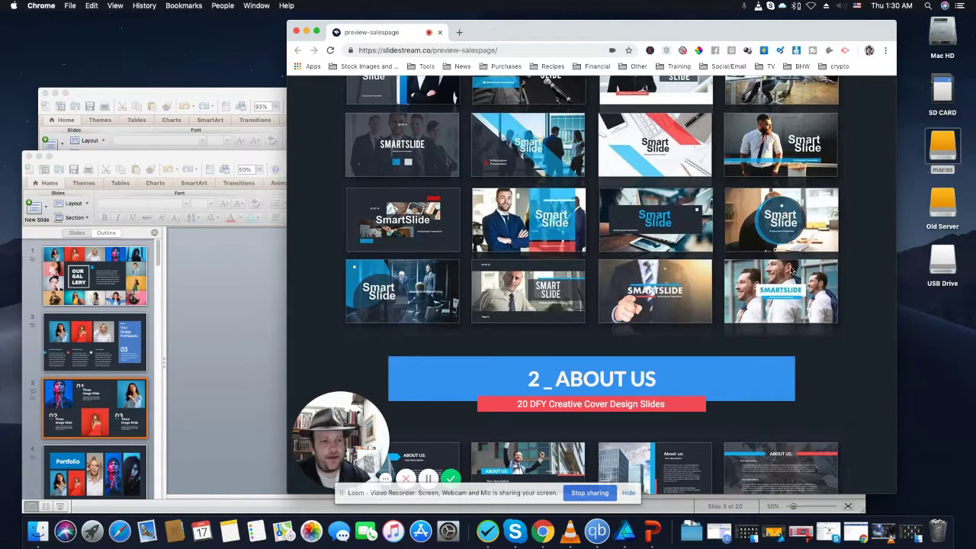
scroll(791, 269, "down", 3)
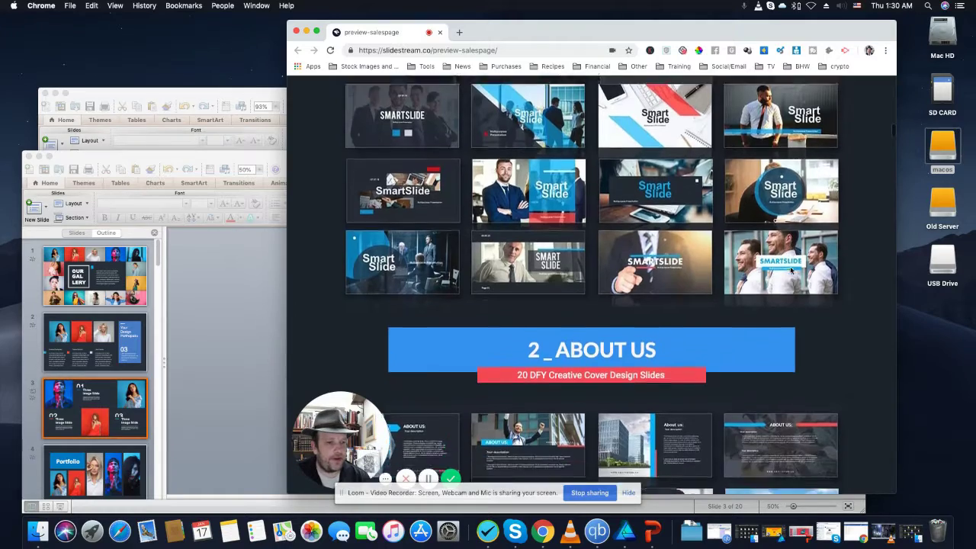
scroll(792, 268, "down", 3)
scroll(791, 269, "down", 4)
scroll(791, 268, "down", 2)
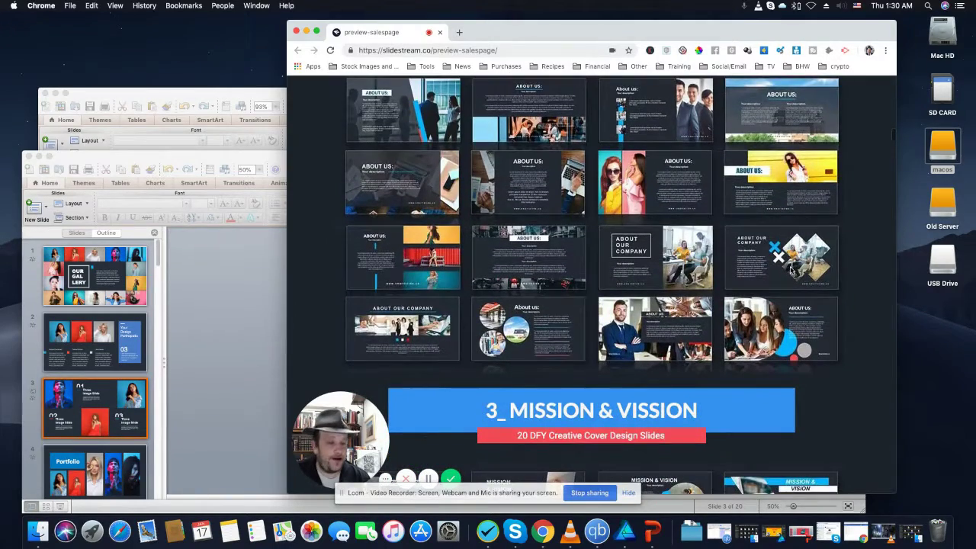
scroll(791, 268, "down", 3)
scroll(791, 268, "down", 2)
scroll(791, 268, "down", 3)
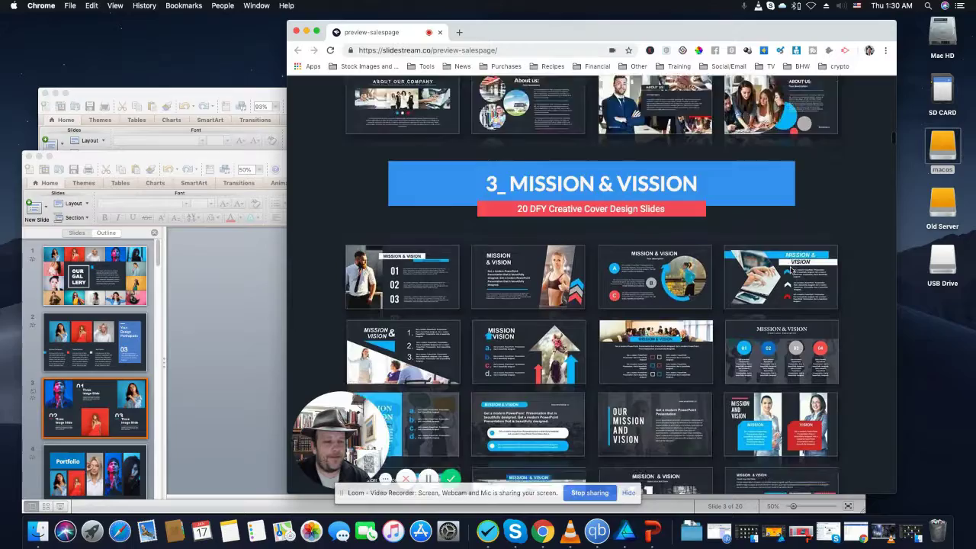
scroll(791, 268, "down", 3)
scroll(792, 268, "down", 3)
scroll(791, 269, "down", 3)
scroll(791, 268, "down", 4)
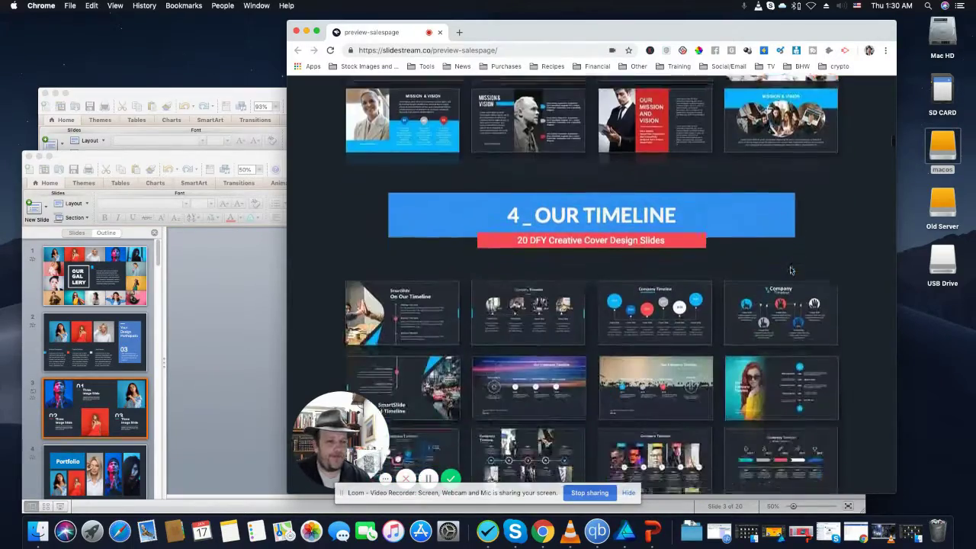
scroll(791, 269, "down", 3)
scroll(791, 268, "down", 4)
scroll(791, 268, "down", 2)
scroll(792, 269, "down", 3)
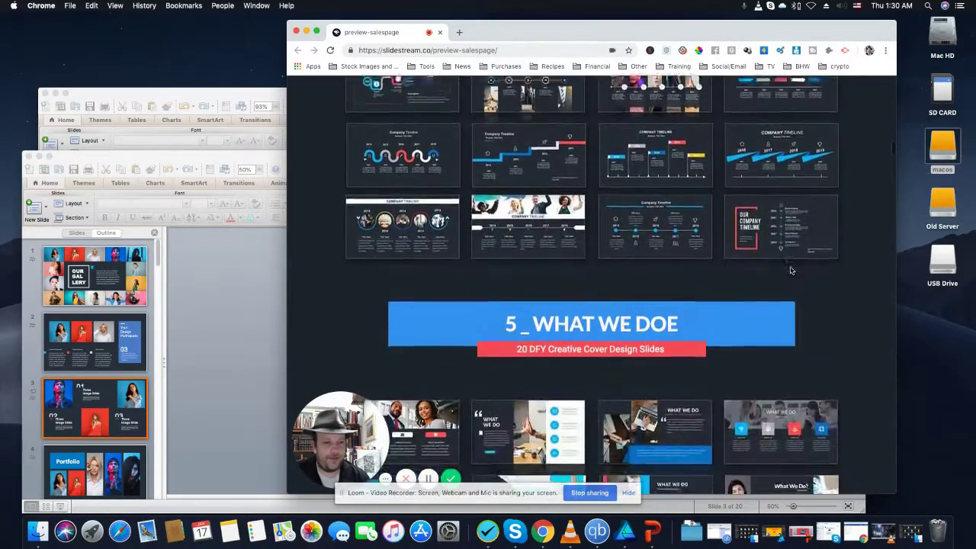
scroll(792, 268, "down", 2)
scroll(791, 269, "down", 3)
scroll(791, 269, "down", 2)
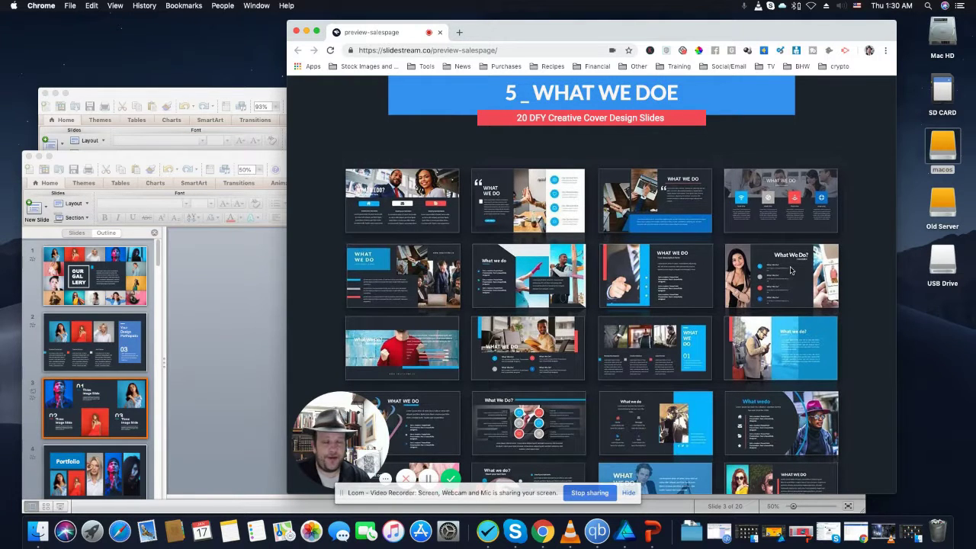
scroll(791, 269, "down", 2)
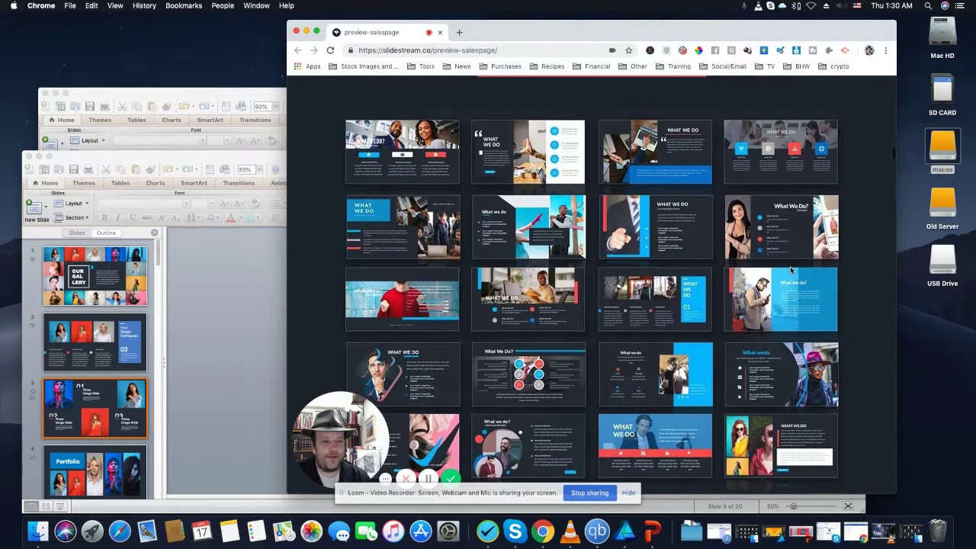
scroll(790, 266, "down", 3)
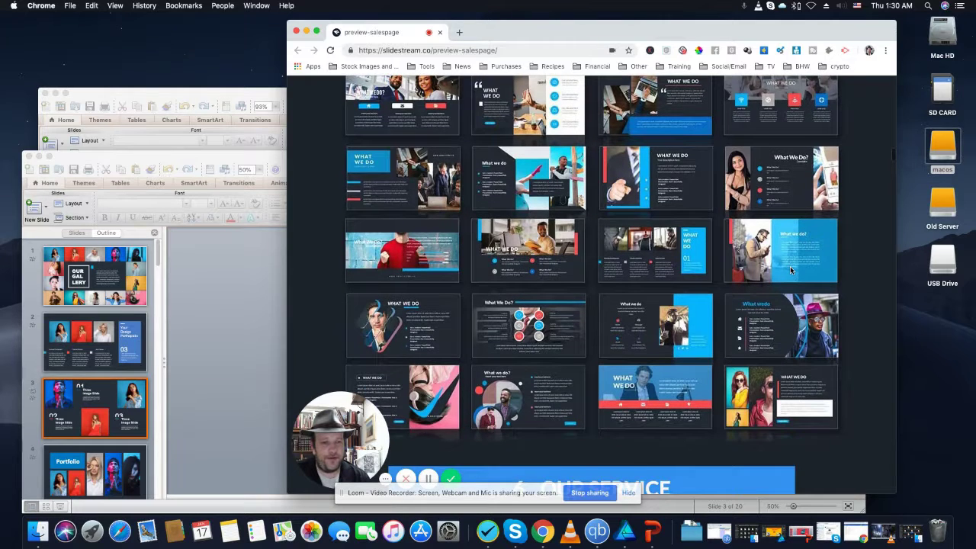
scroll(789, 266, "down", 2)
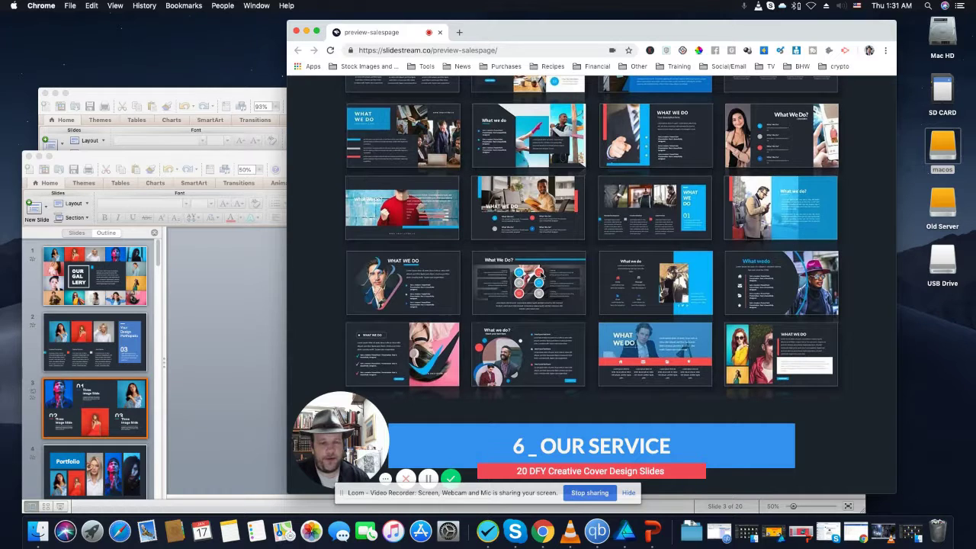
scroll(542, 275, "down", 4)
scroll(542, 274, "down", 5)
scroll(542, 274, "down", 3)
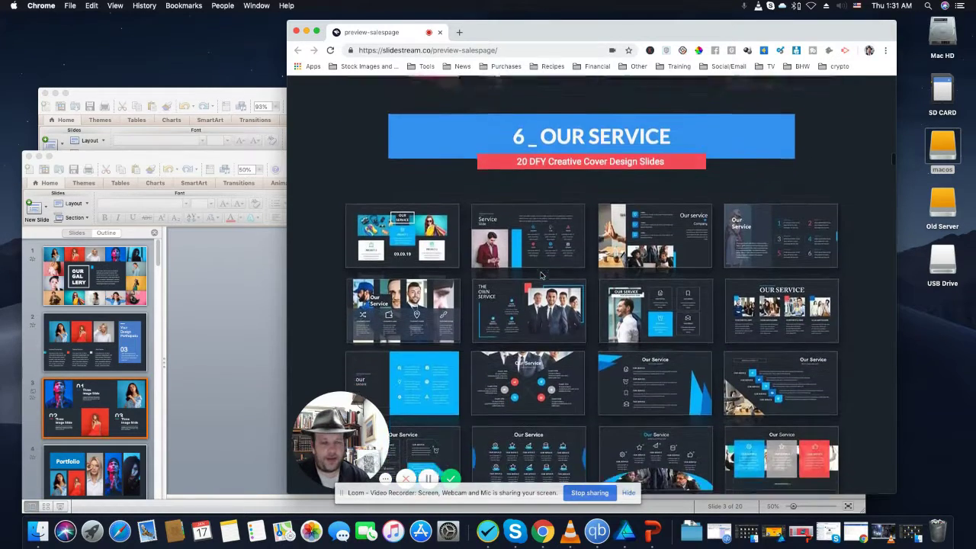
scroll(542, 274, "down", 2)
scroll(543, 275, "down", 4)
scroll(542, 274, "down", 4)
scroll(542, 275, "down", 5)
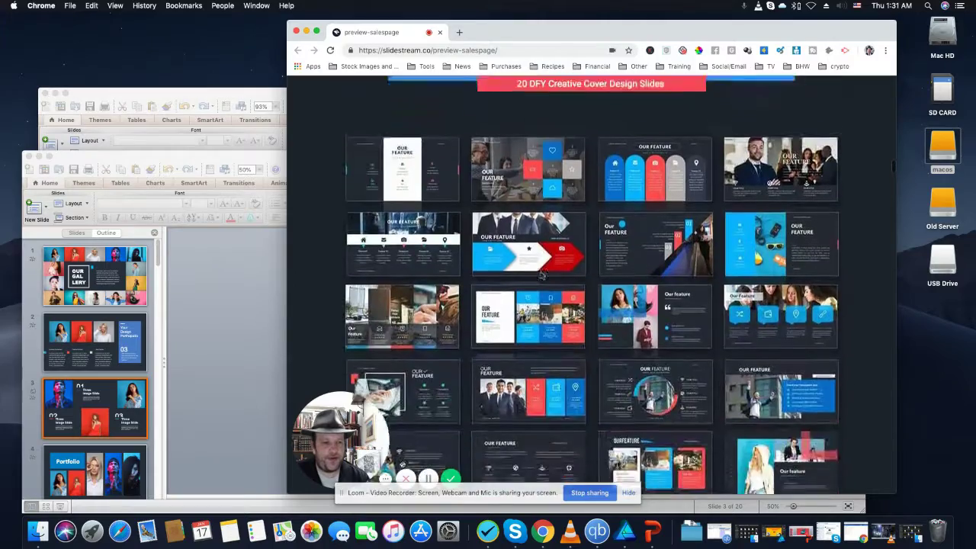
scroll(543, 274, "down", 3)
scroll(542, 275, "down", 4)
scroll(542, 274, "down", 2)
scroll(542, 275, "down", 5)
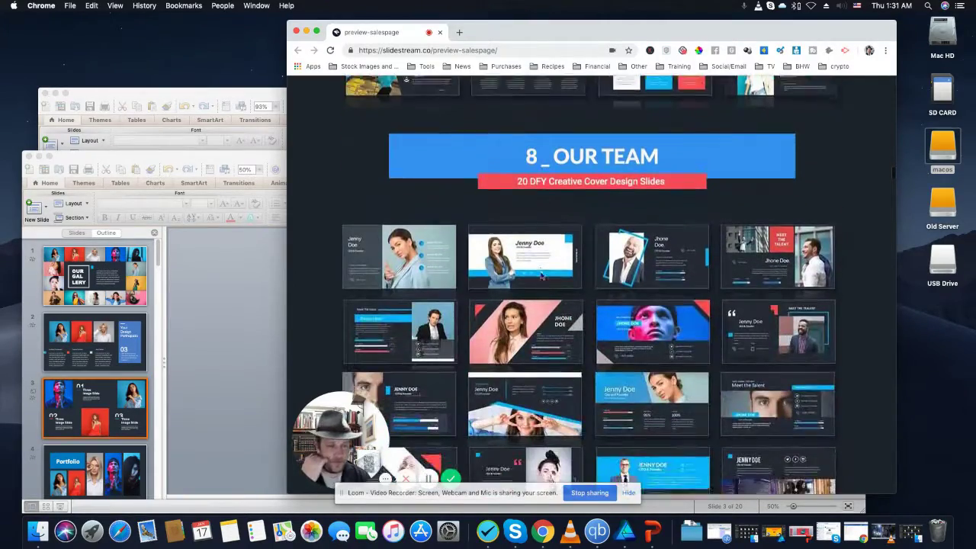
scroll(542, 275, "down", 3)
scroll(541, 275, "down", 4)
scroll(541, 274, "down", 4)
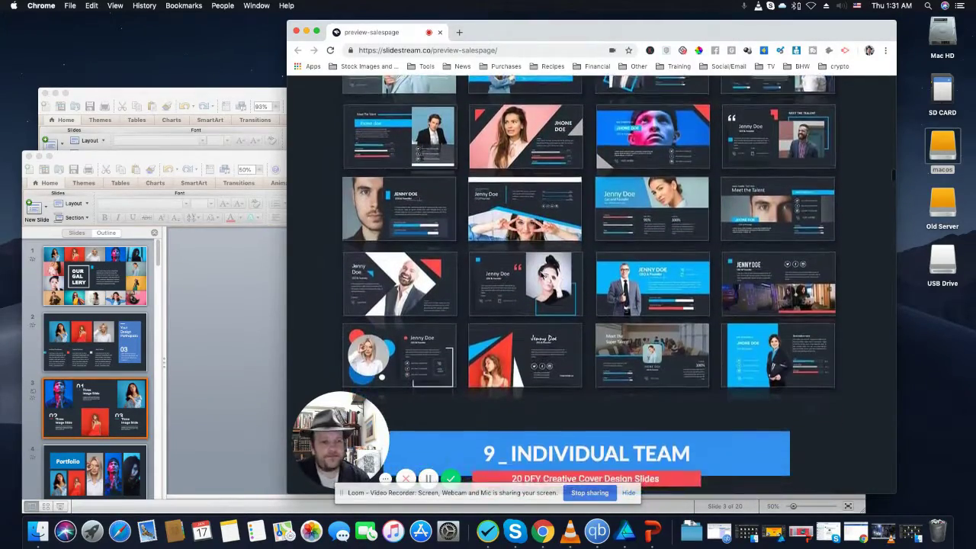
scroll(541, 274, "down", 2)
scroll(541, 275, "down", 5)
scroll(542, 274, "down", 5)
scroll(541, 275, "down", 4)
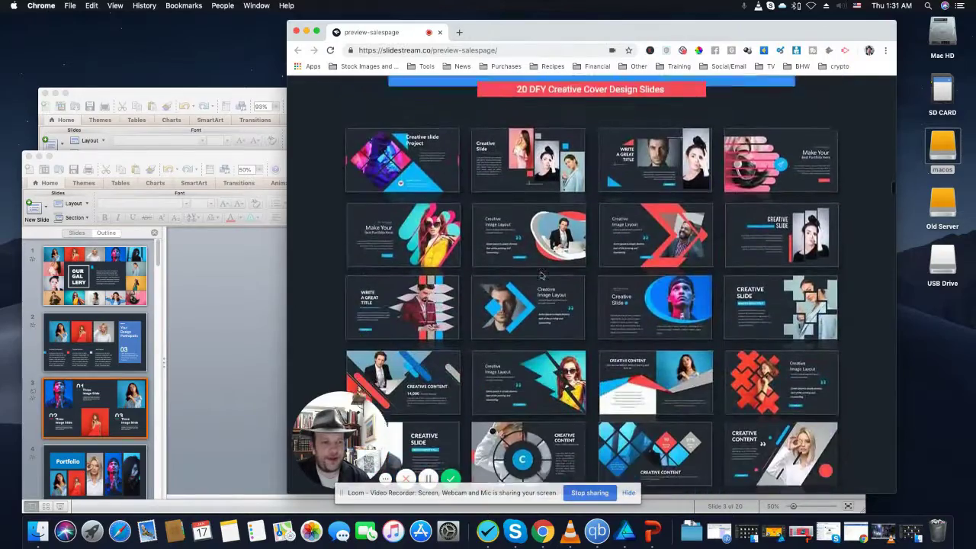
scroll(542, 275, "down", 3)
scroll(541, 275, "down", 5)
scroll(542, 275, "down", 2)
scroll(542, 275, "down", 4)
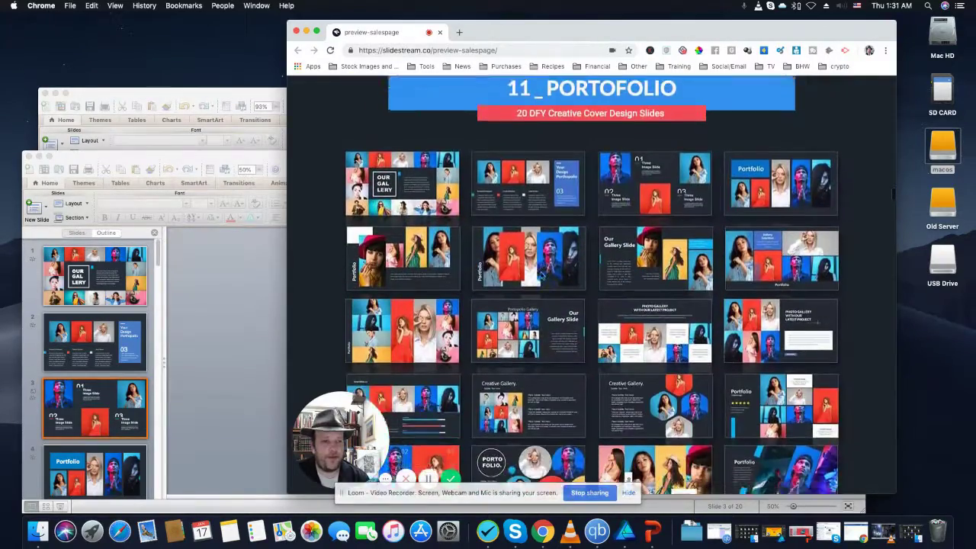
scroll(542, 274, "down", 4)
scroll(542, 275, "down", 2)
scroll(542, 275, "down", 3)
scroll(542, 275, "down", 4)
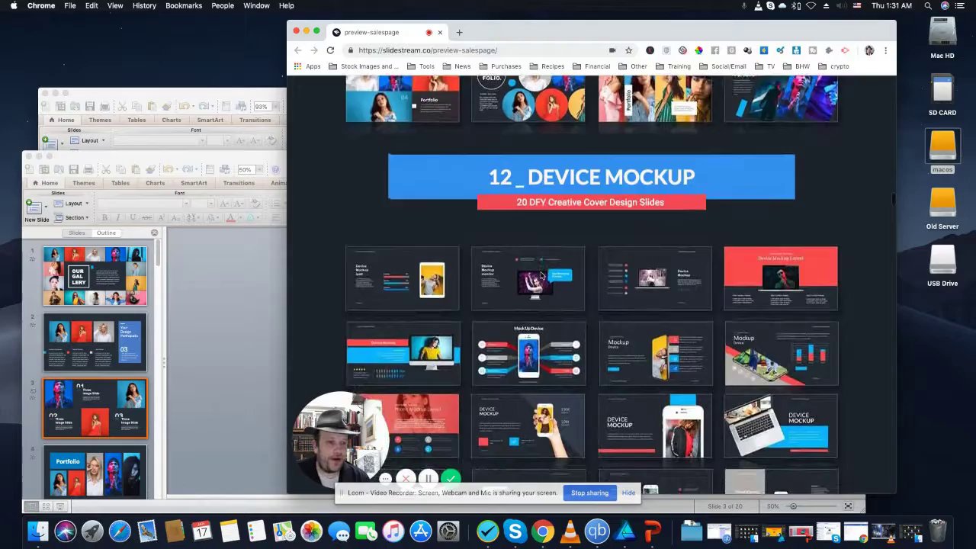
scroll(542, 275, "down", 4)
scroll(542, 274, "down", 4)
scroll(541, 275, "down", 4)
scroll(541, 274, "down", 2)
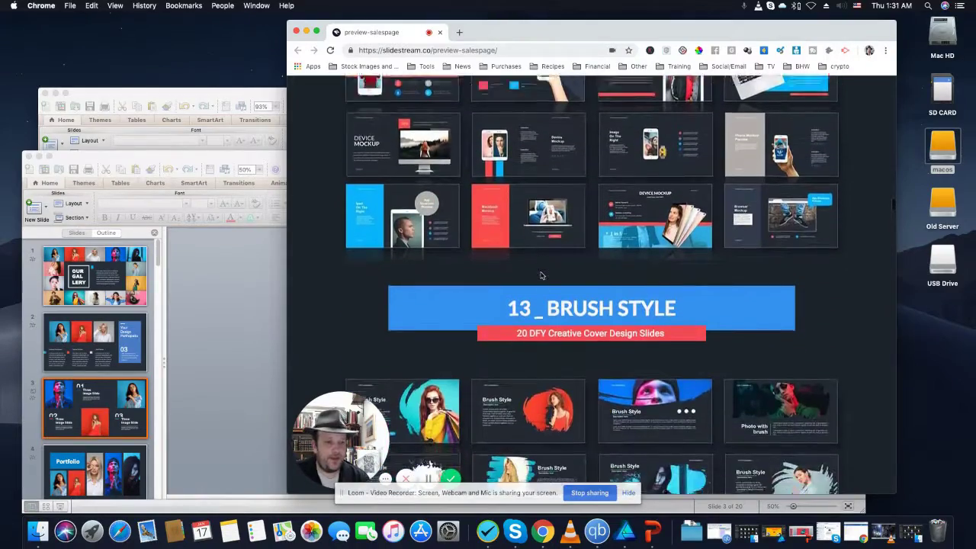
scroll(541, 274, "down", 4)
scroll(541, 275, "down", 4)
scroll(541, 275, "down", 3)
scroll(541, 274, "down", 3)
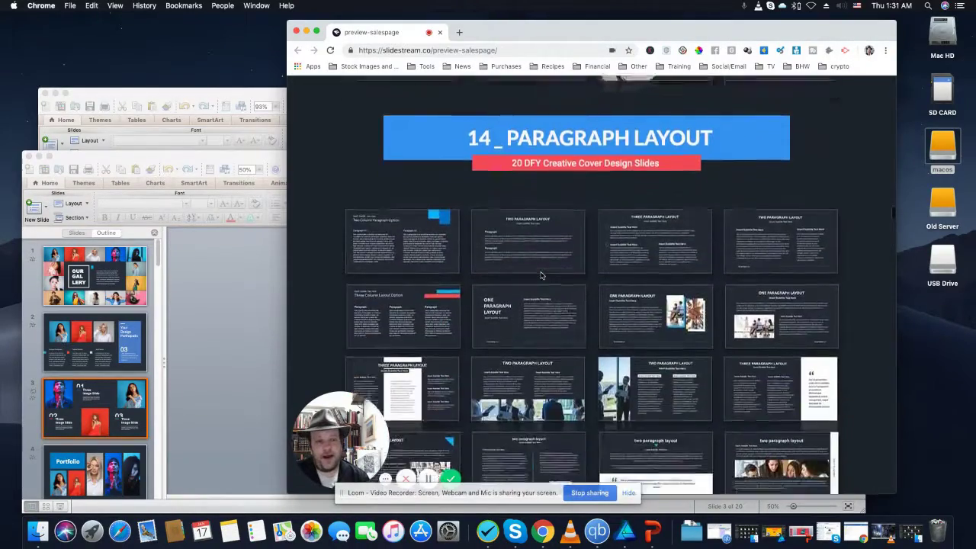
scroll(541, 274, "down", 4)
scroll(541, 274, "down", 1)
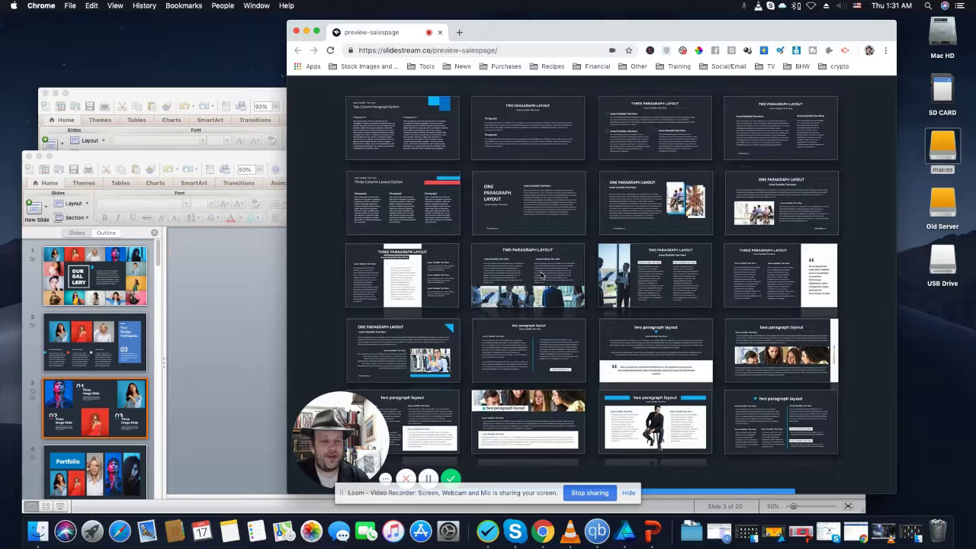
scroll(542, 274, "down", 4)
scroll(542, 274, "down", 5)
scroll(541, 274, "down", 5)
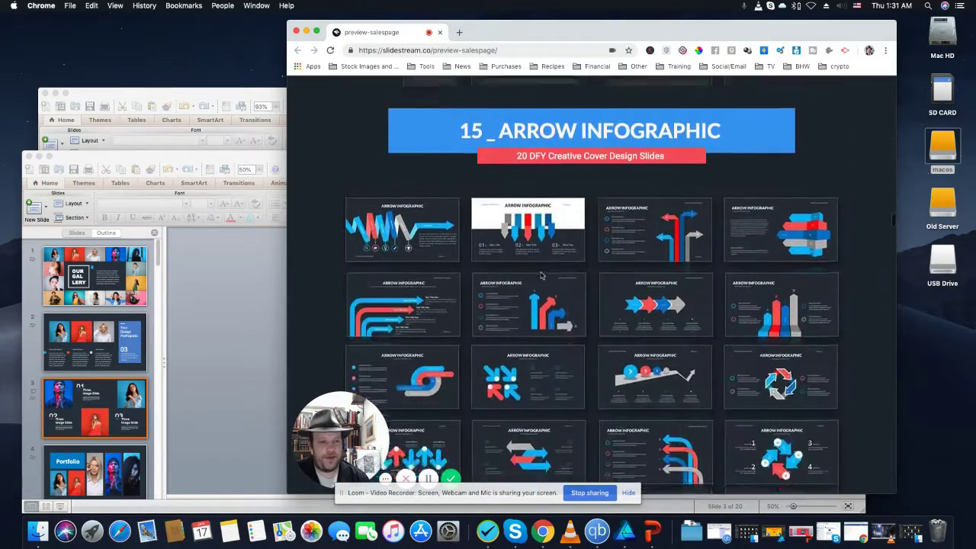
scroll(541, 275, "down", 3)
scroll(542, 274, "down", 4)
scroll(542, 275, "down", 3)
scroll(541, 275, "down", 4)
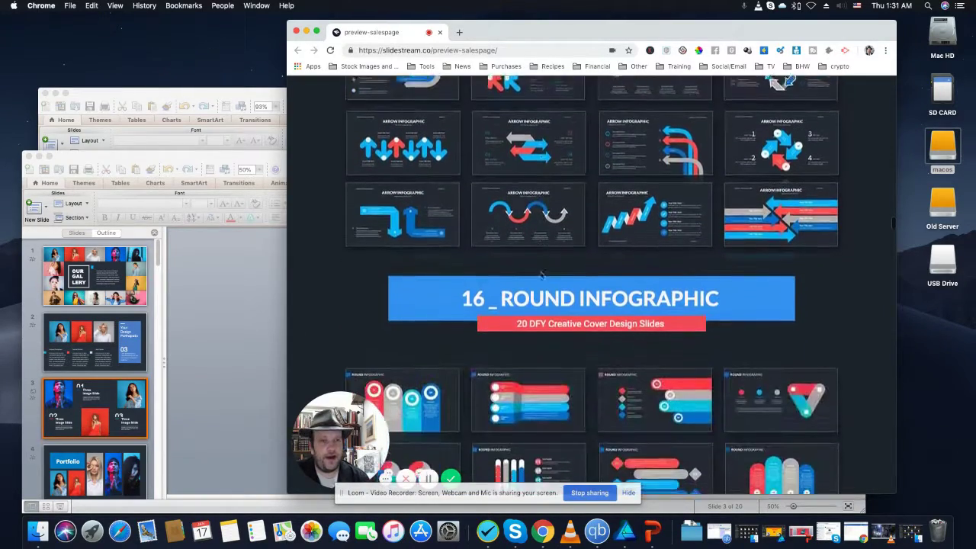
scroll(541, 275, "down", 2)
scroll(541, 275, "down", 5)
scroll(542, 274, "down", 2)
scroll(542, 275, "down", 3)
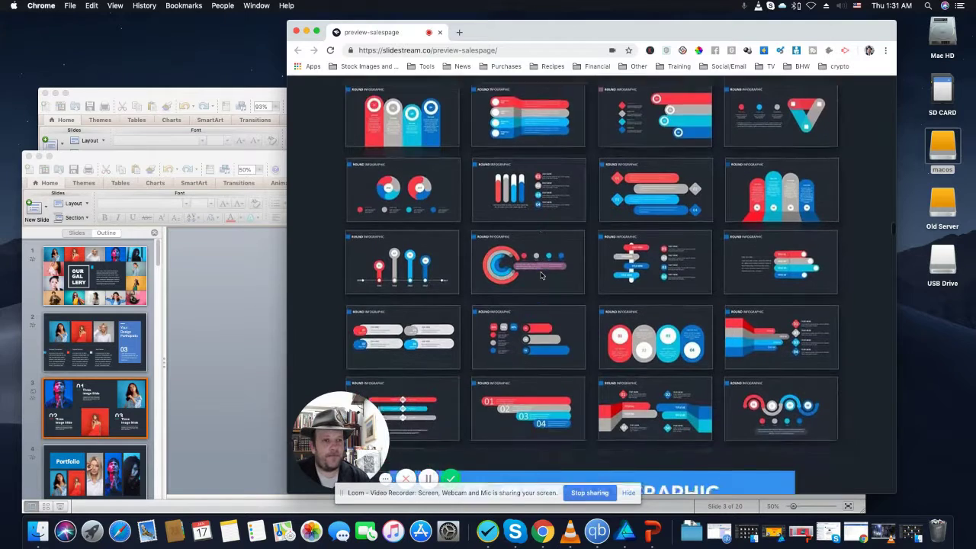
scroll(542, 275, "down", 3)
scroll(541, 274, "down", 1)
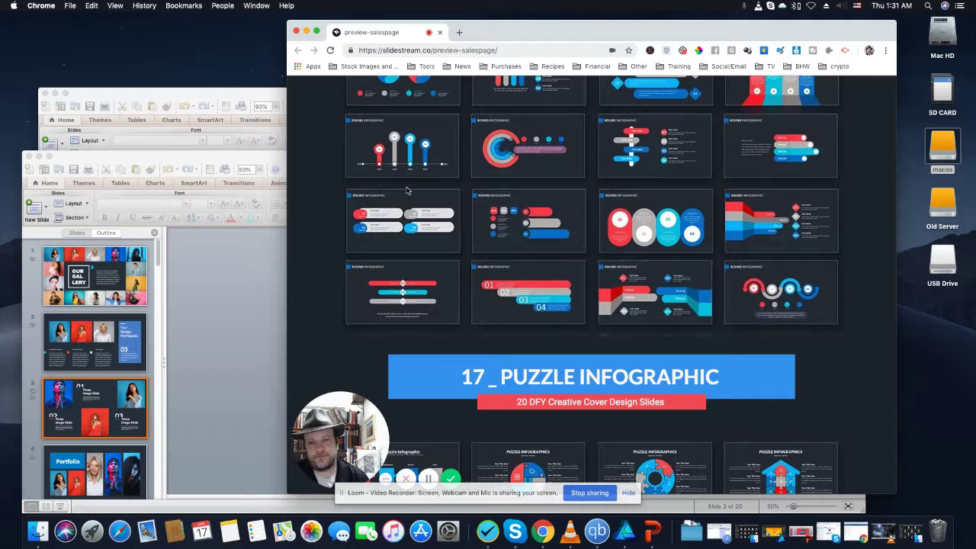
- Raise the portfolio deck and inspect the Portfolio slide's title and red-background photo
left_click(236, 160)
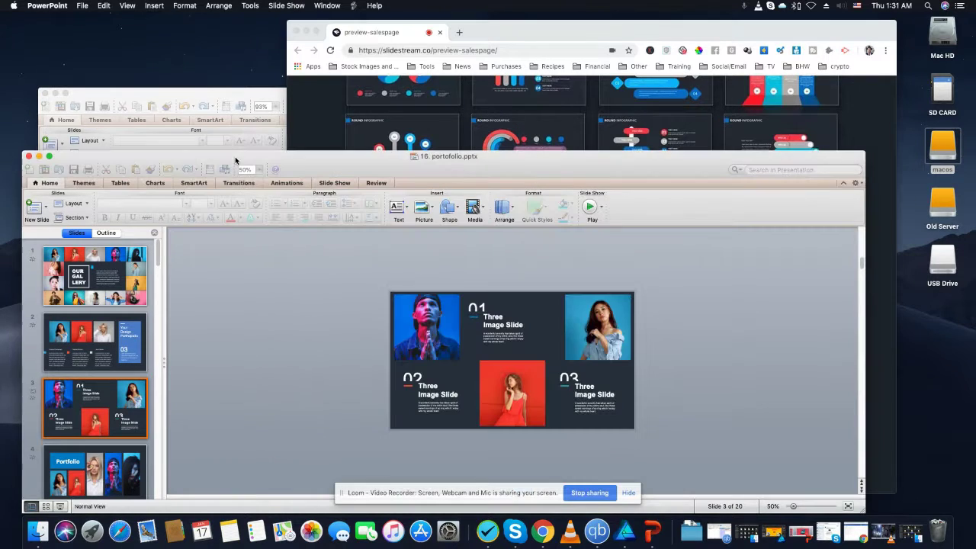
left_click_drag(236, 157, 508, 10)
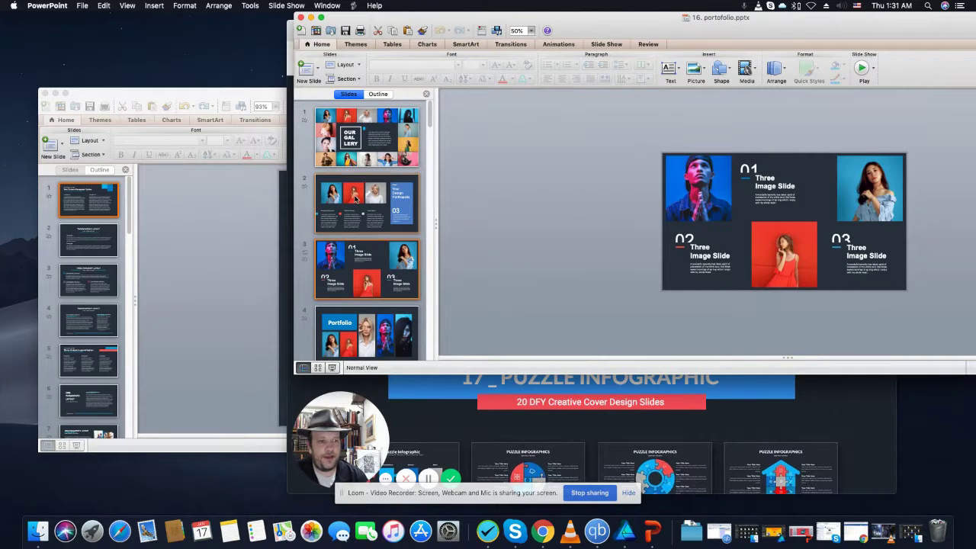
left_click(354, 197)
left_click(382, 316)
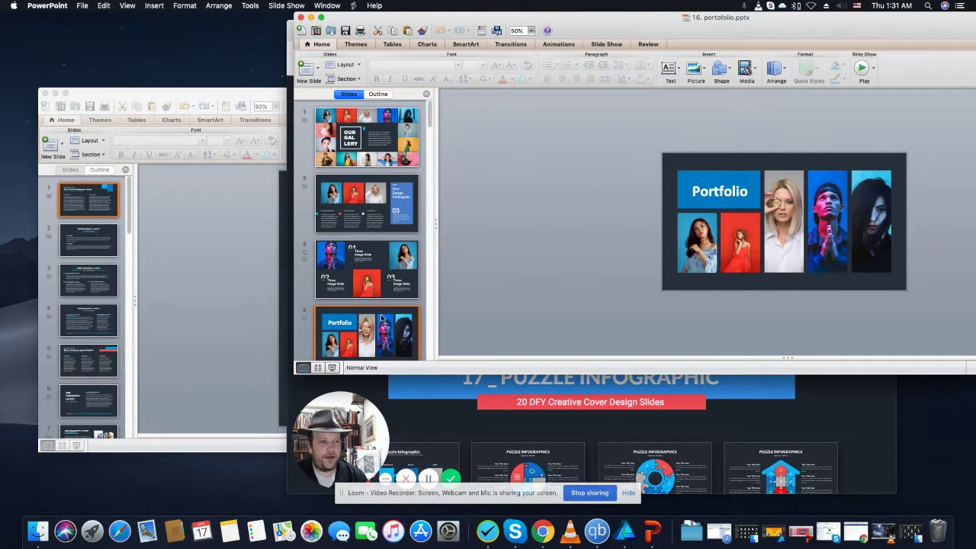
double_click(716, 192)
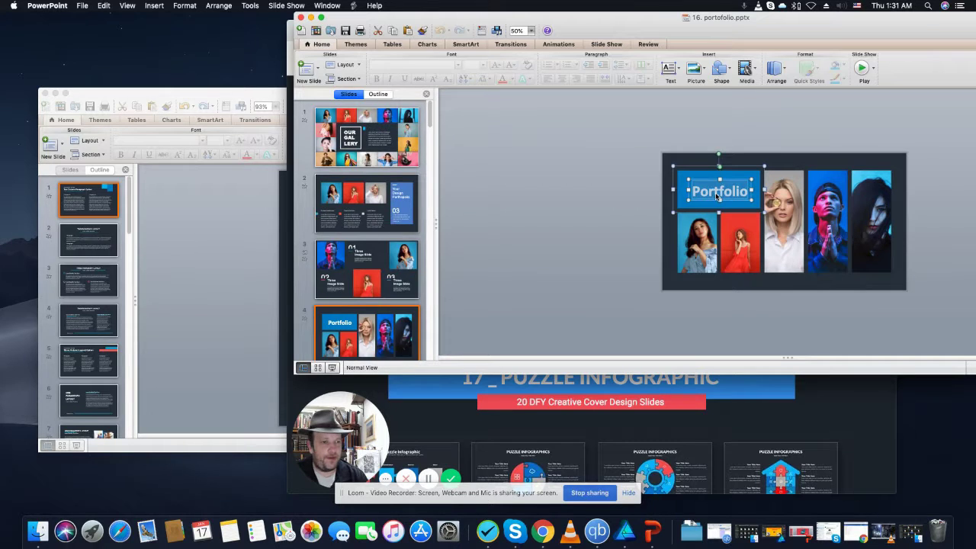
left_click(744, 252)
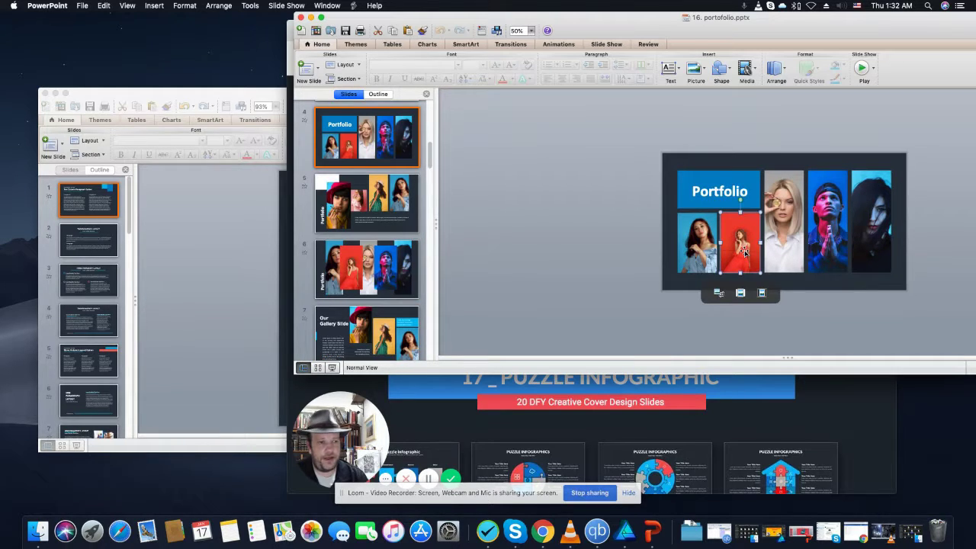
- Inspect the Our Gallery Slide title, body text and woman-in-green photo, then return to the browser
left_click(329, 337)
left_click(709, 194)
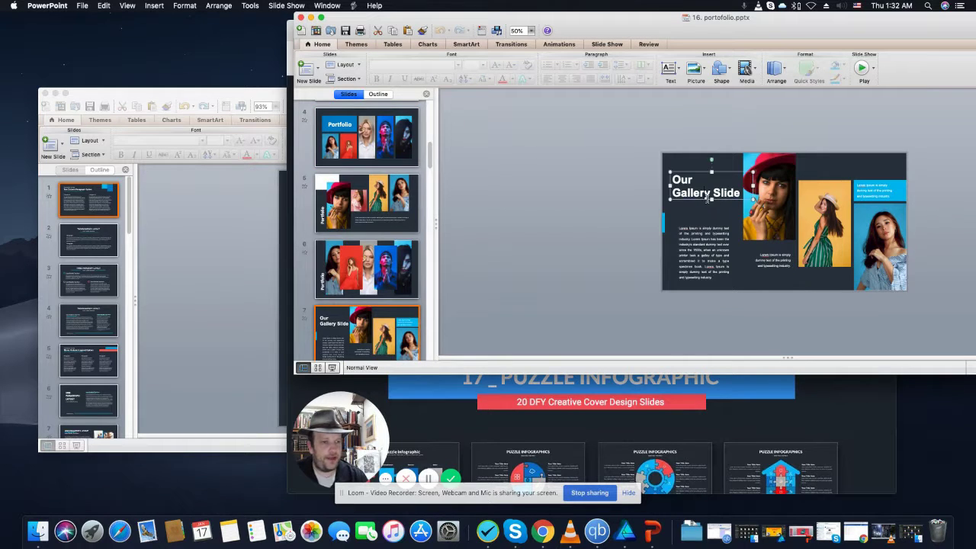
left_click(703, 257)
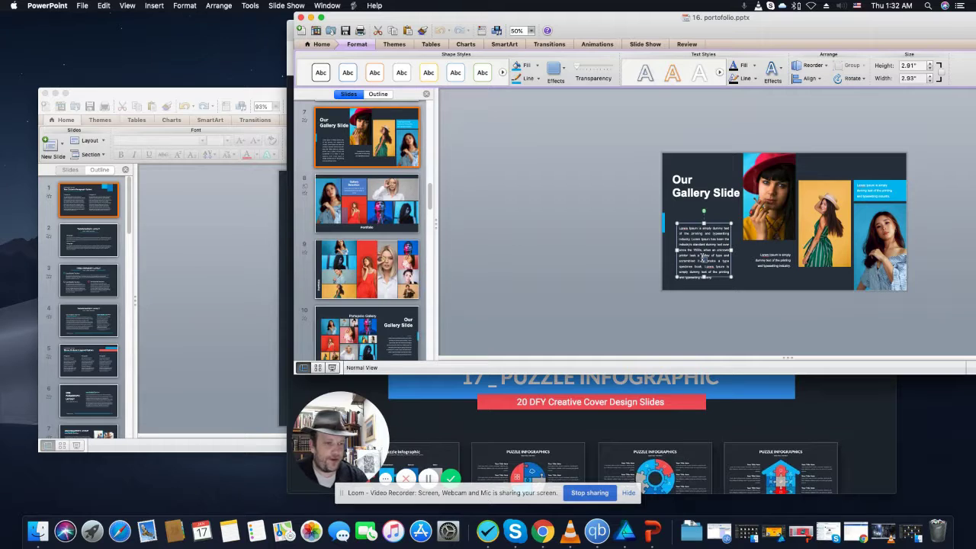
left_click(716, 192)
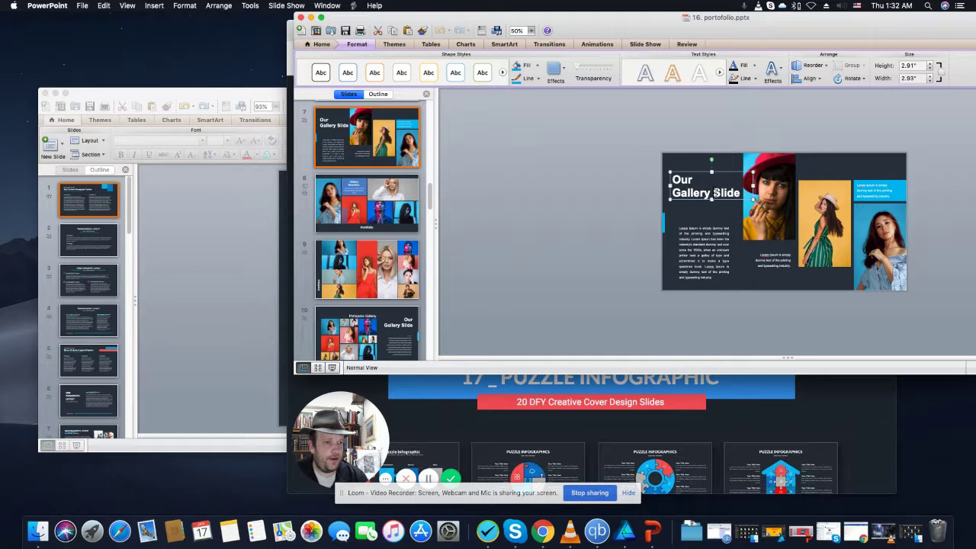
left_click(813, 198)
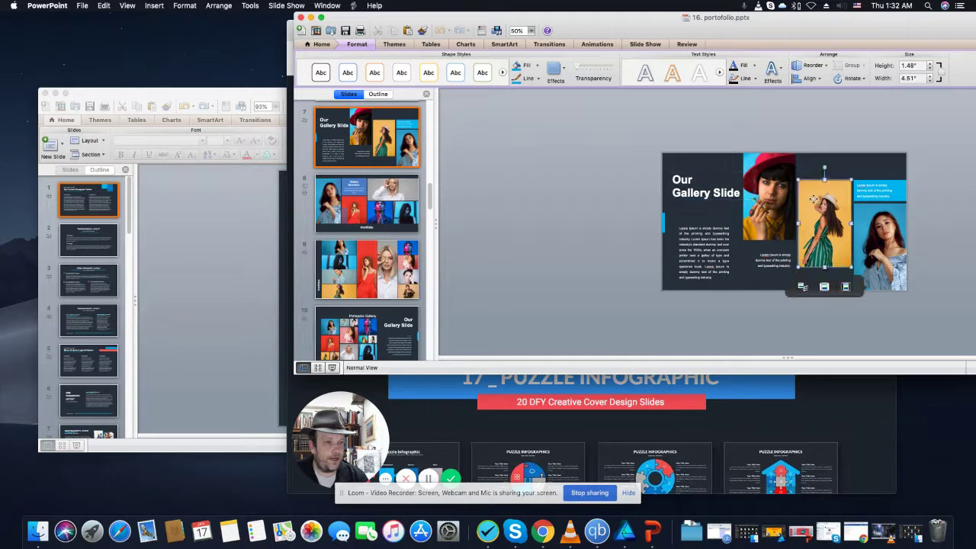
left_click(811, 426)
scroll(807, 426, "down", 5)
scroll(807, 425, "down", 5)
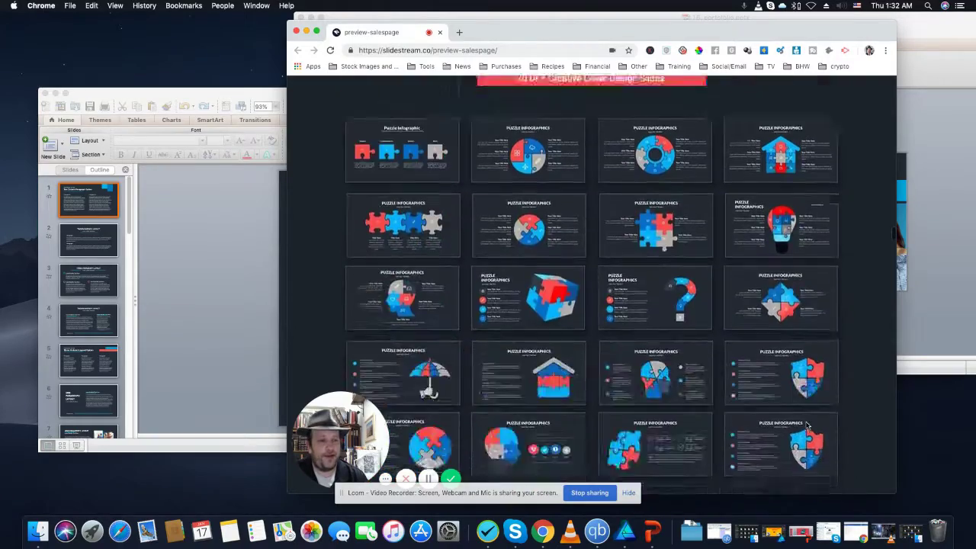
scroll(806, 425, "down", 5)
scroll(807, 425, "down", 5)
scroll(808, 425, "down", 5)
scroll(808, 425, "down", 5)
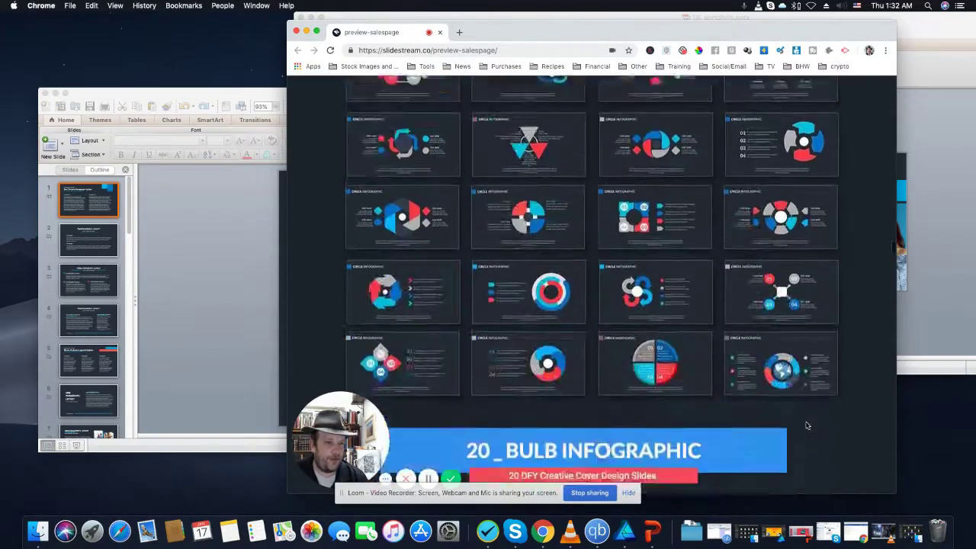
scroll(808, 425, "down", 5)
scroll(808, 426, "down", 5)
scroll(807, 425, "down", 5)
scroll(808, 425, "down", 5)
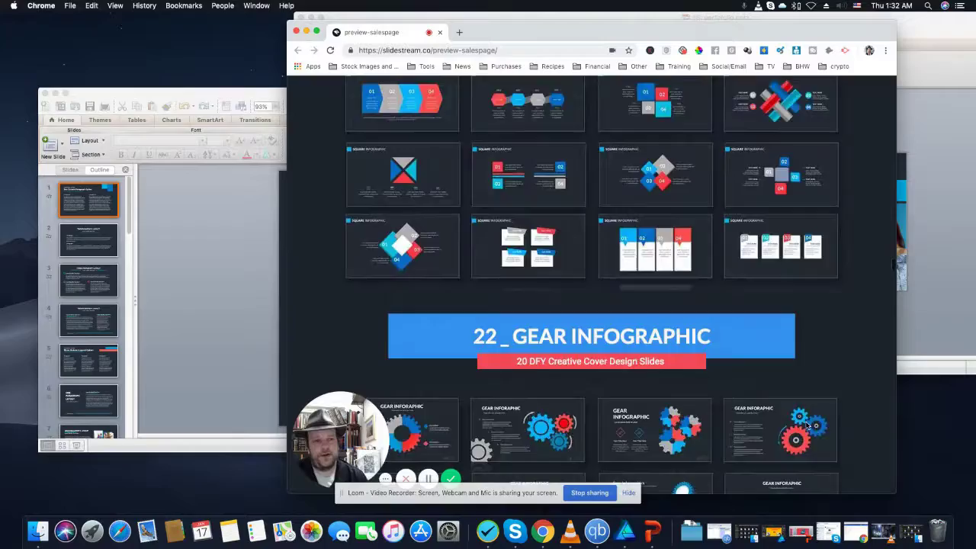
scroll(807, 425, "down", 5)
scroll(807, 425, "down", 5)
scroll(807, 425, "down", 5)
scroll(808, 425, "down", 5)
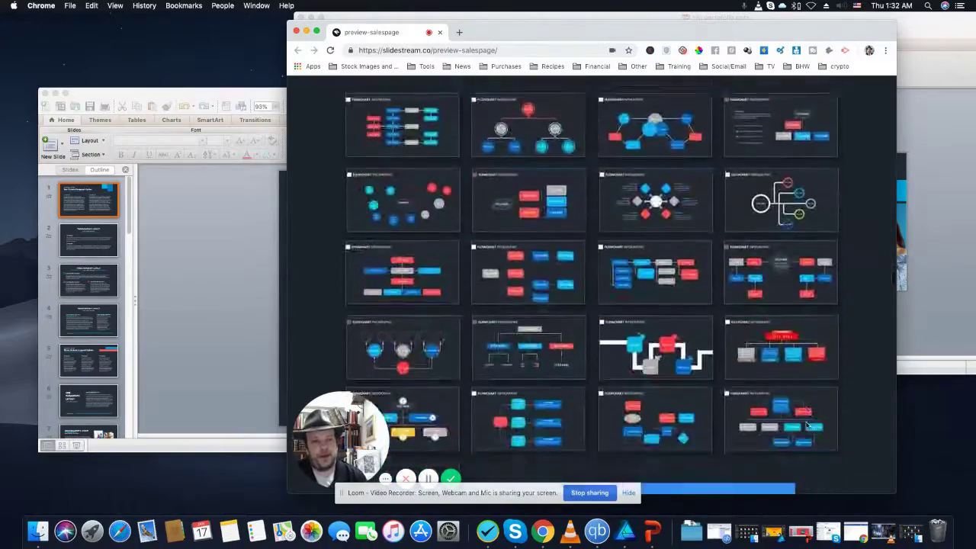
scroll(807, 425, "down", 5)
scroll(808, 426, "down", 5)
scroll(807, 425, "down", 5)
scroll(808, 425, "down", 5)
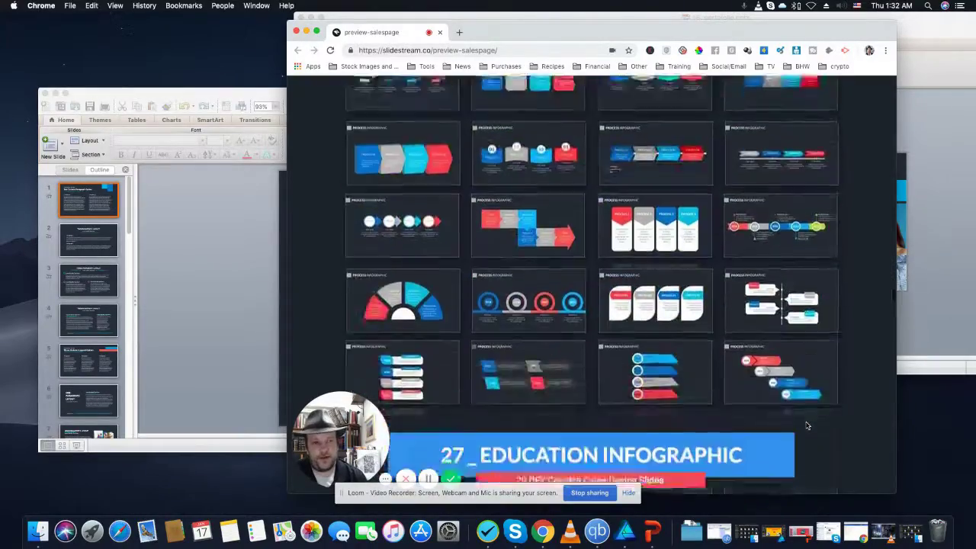
scroll(808, 425, "down", 5)
scroll(807, 425, "down", 5)
scroll(808, 426, "down", 5)
scroll(808, 425, "down", 5)
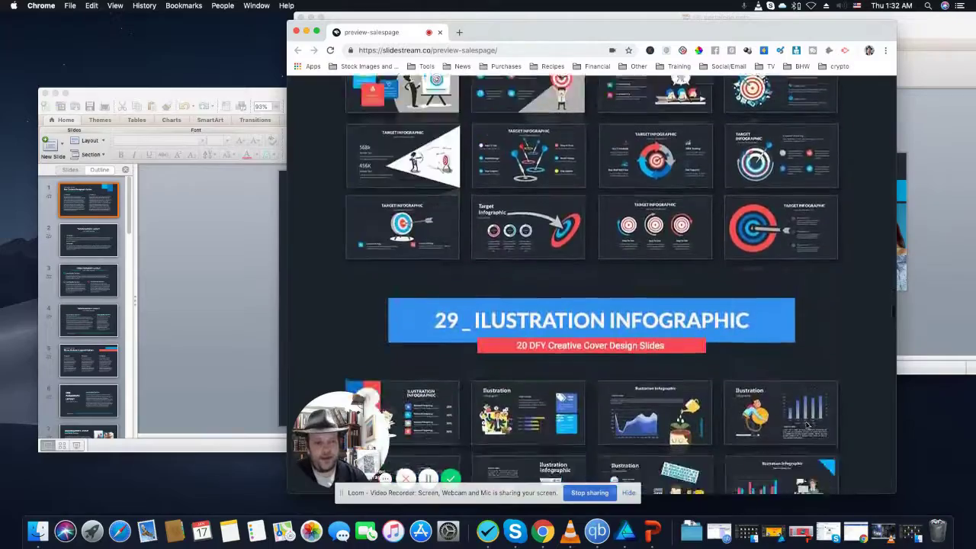
scroll(807, 425, "down", 5)
scroll(807, 426, "down", 5)
scroll(808, 426, "down", 5)
scroll(808, 425, "down", 5)
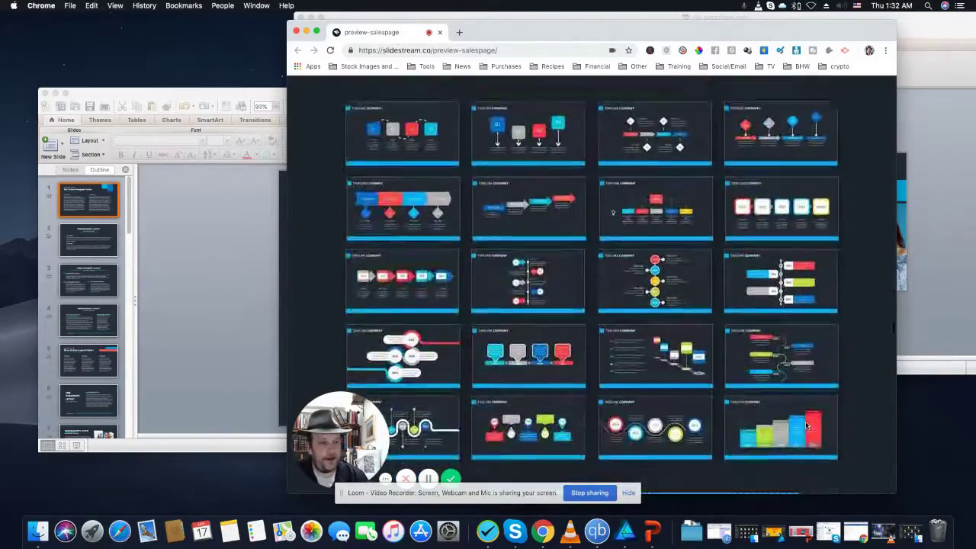
scroll(808, 426, "down", 5)
scroll(807, 425, "down", 5)
scroll(808, 425, "down", 5)
scroll(807, 426, "down", 5)
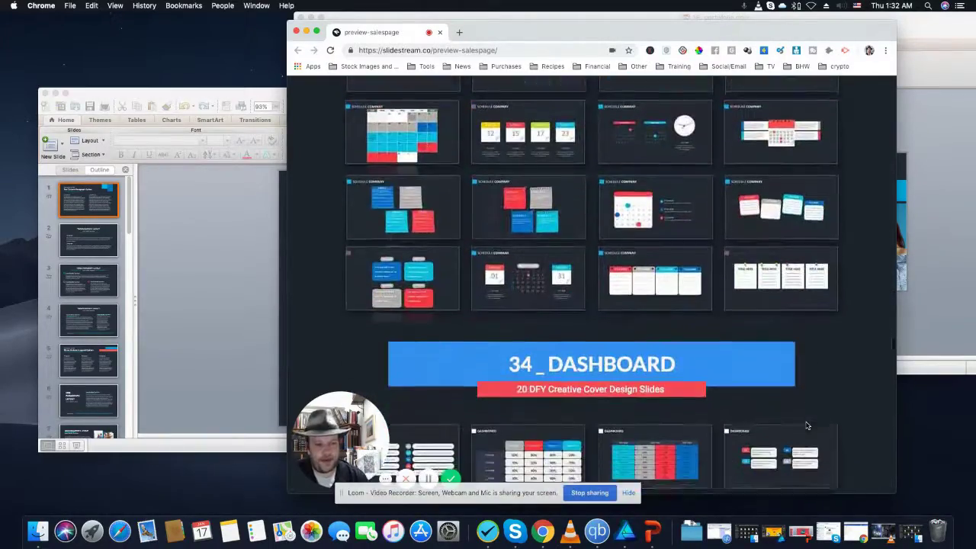
scroll(583, 330, "down", 2)
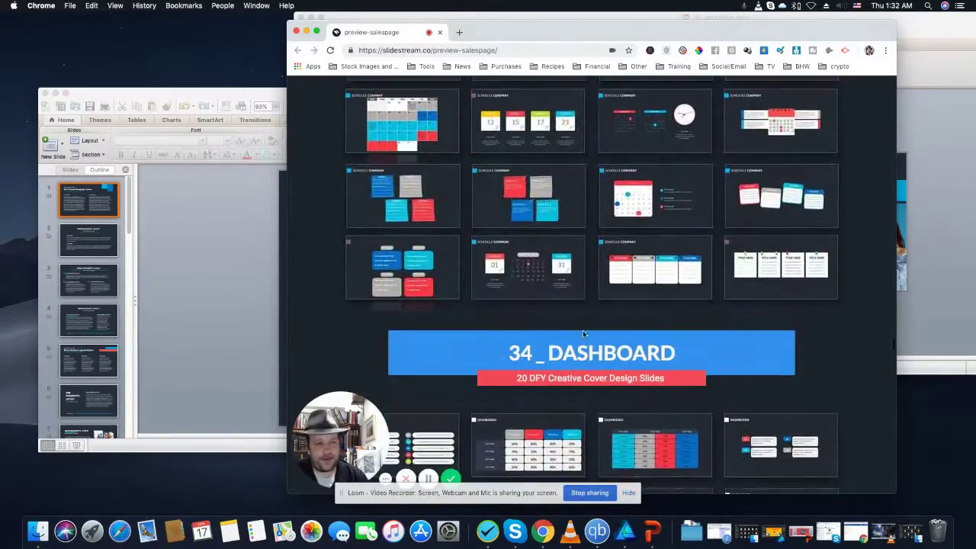
- Bring the paragraph-layout presentation back in front of the SlideStream sales page
left_click(256, 257)
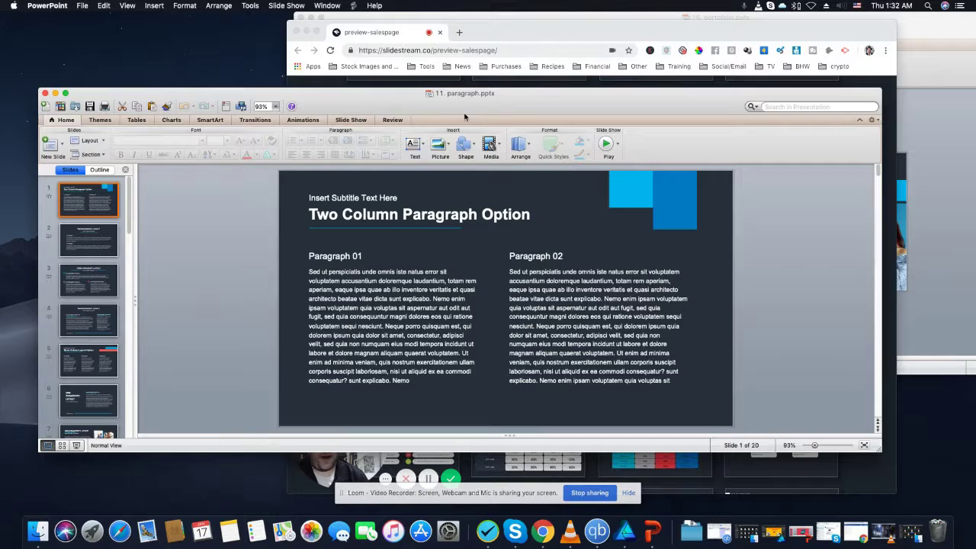
- Move the PowerPoint window up and right and display slide 2, Two Paragraph Layout
mouse_move(458, 90)
left_mouse_down()
mouse_move(542, 63)
mouse_move(581, 37)
left_mouse_up()
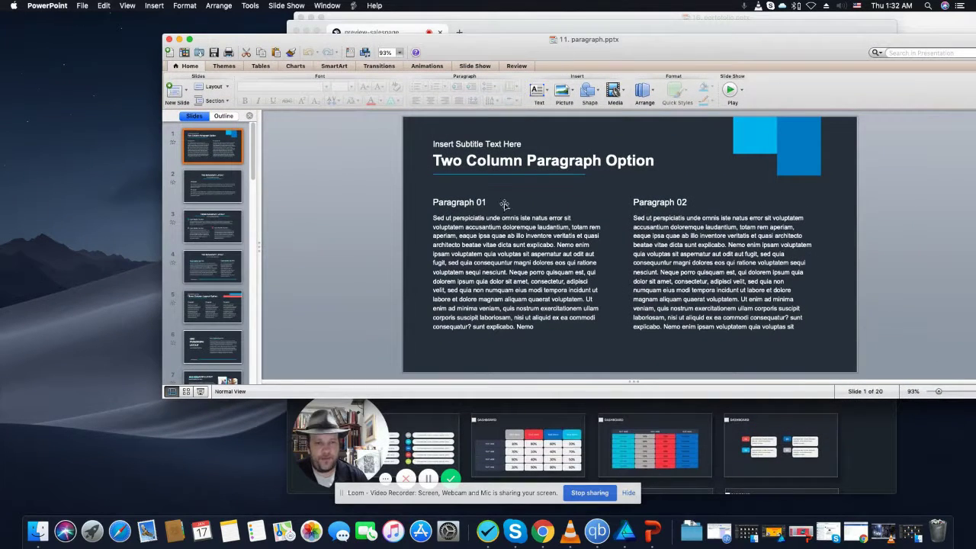
left_click(222, 196)
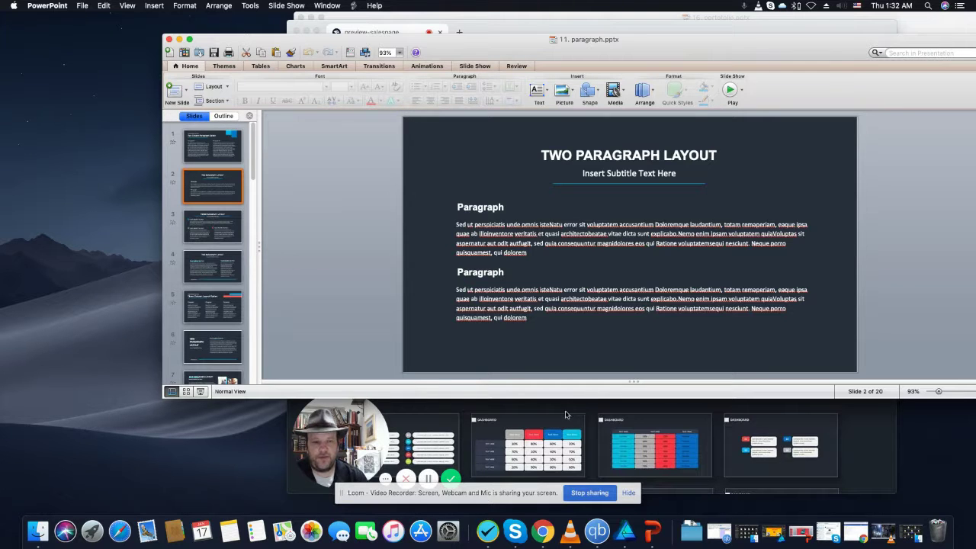
- Bring the SlideStream sales page in Chrome in front of the slides
left_click(567, 411)
scroll(568, 411, "down", 5)
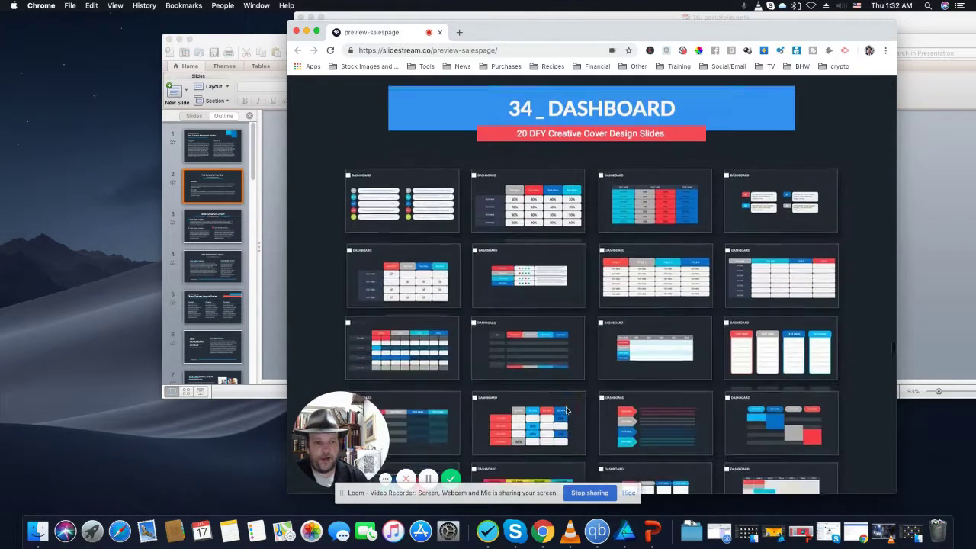
scroll(567, 410, "down", 5)
scroll(567, 410, "down", 5)
scroll(567, 410, "down", 5)
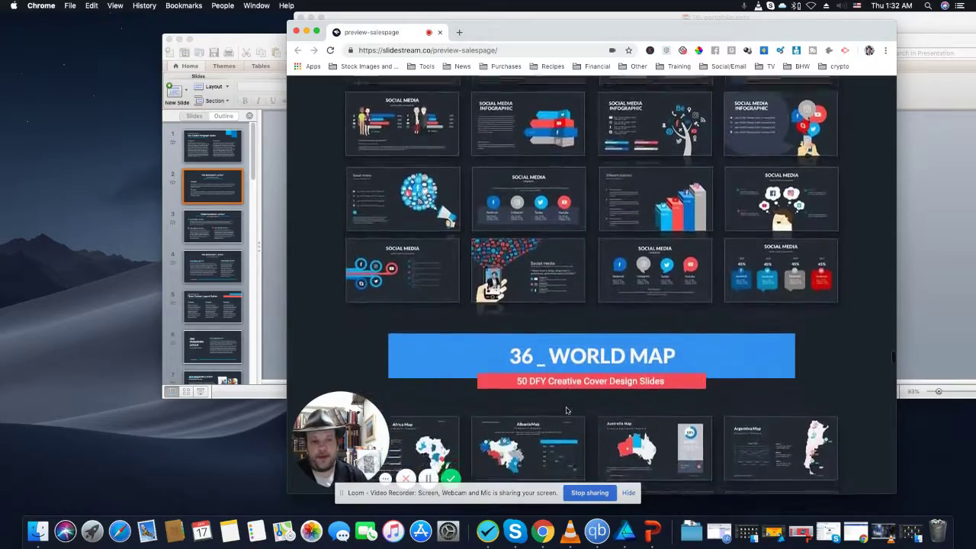
scroll(567, 411, "down", 5)
scroll(567, 410, "down", 3)
scroll(568, 410, "down", 5)
scroll(567, 410, "down", 5)
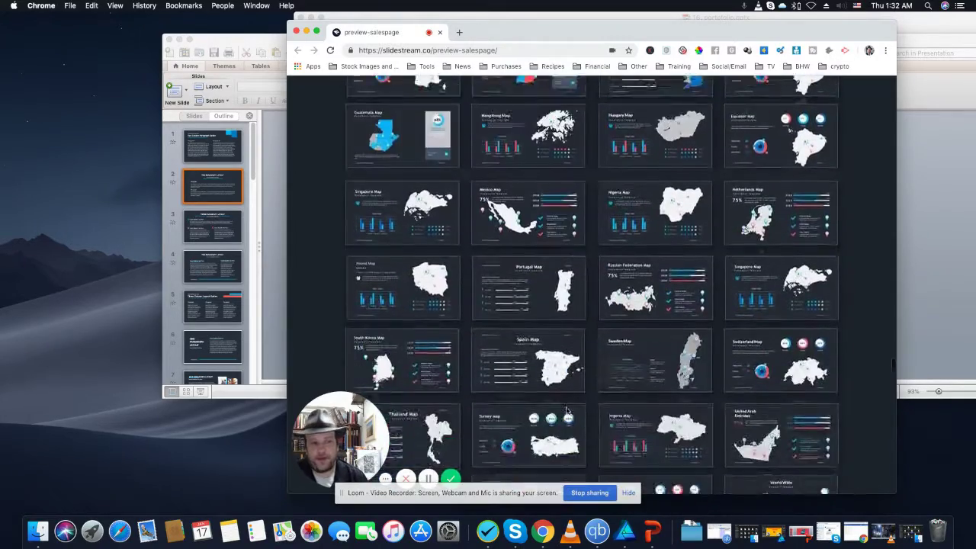
scroll(567, 410, "down", 5)
scroll(567, 410, "down", 3)
scroll(567, 410, "down", 5)
scroll(567, 411, "down", 5)
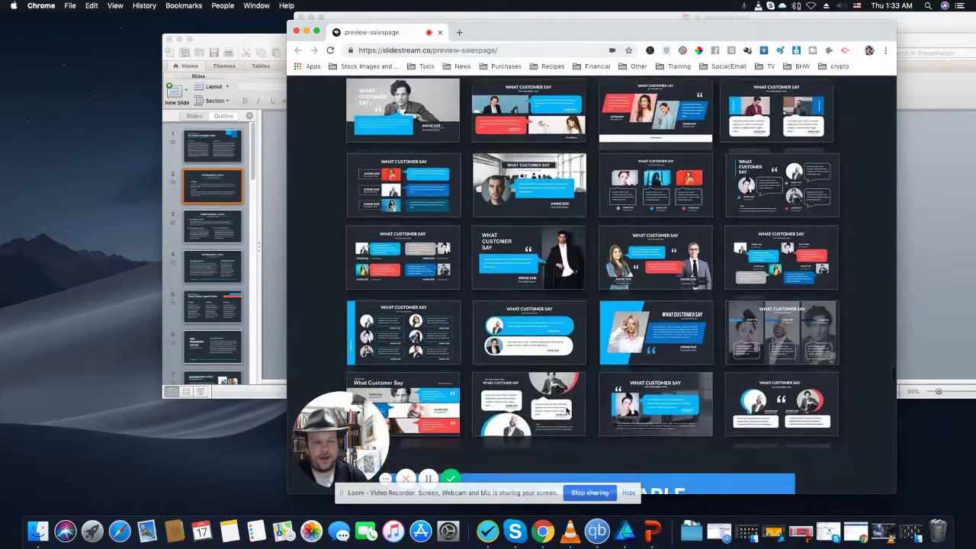
scroll(567, 410, "down", 5)
scroll(567, 411, "down", 4)
scroll(568, 410, "down", 3)
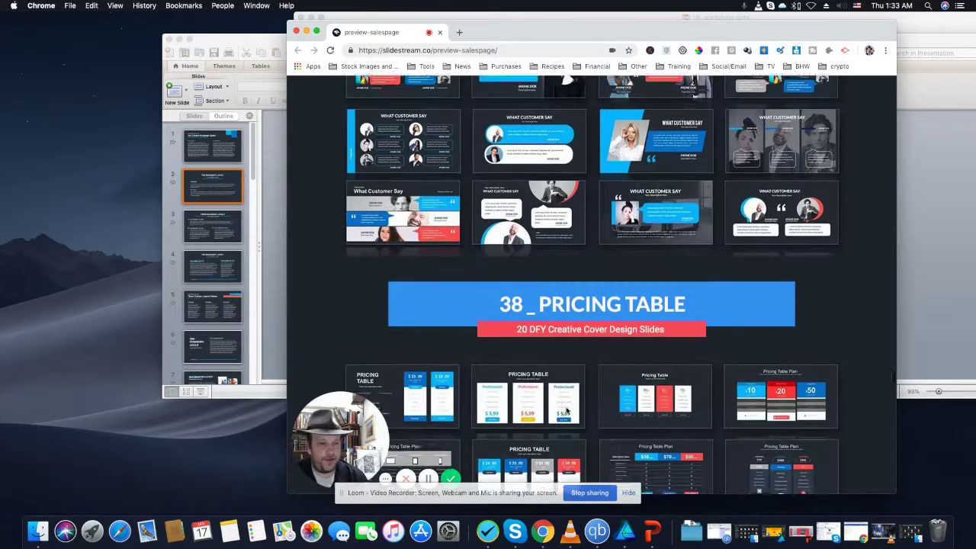
scroll(567, 410, "down", 4)
scroll(568, 410, "down", 2)
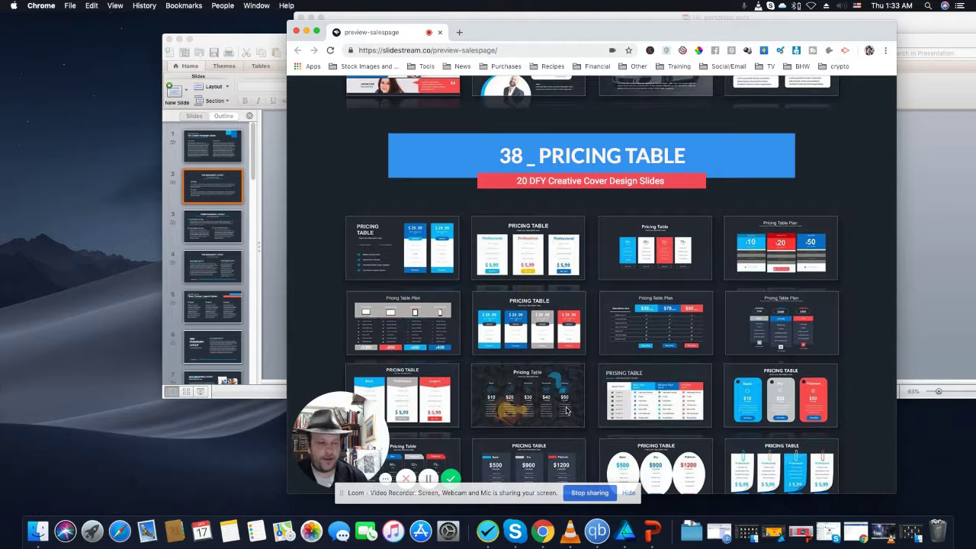
scroll(566, 411, "down", 5)
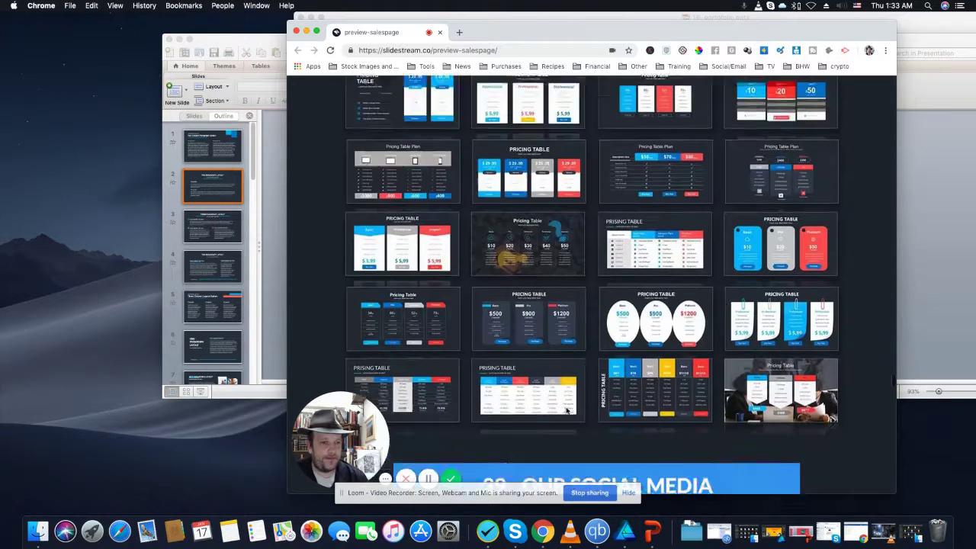
scroll(565, 411, "down", 5)
scroll(566, 410, "down", 5)
scroll(566, 411, "down", 5)
scroll(566, 410, "down", 5)
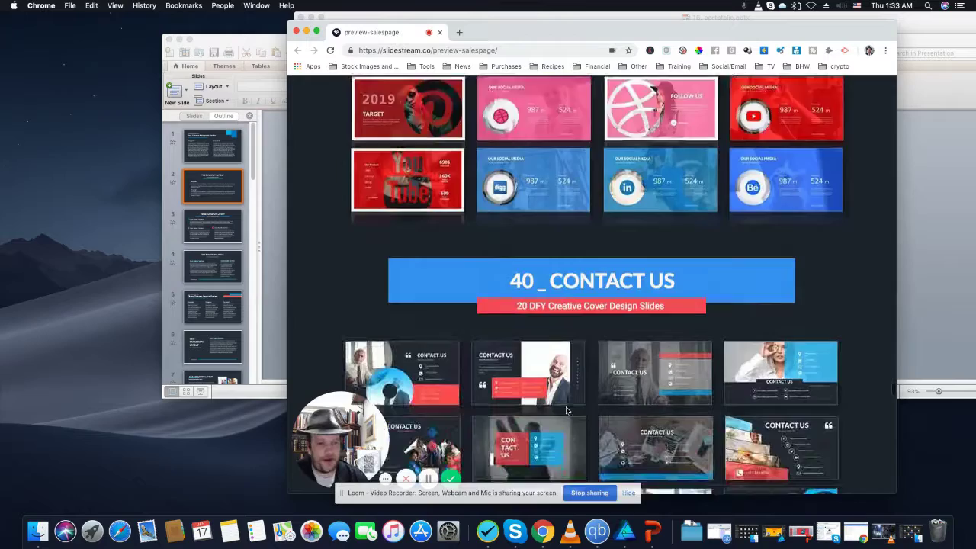
scroll(565, 410, "down", 5)
scroll(566, 411, "down", 5)
scroll(566, 410, "down", 5)
scroll(566, 410, "down", 5)
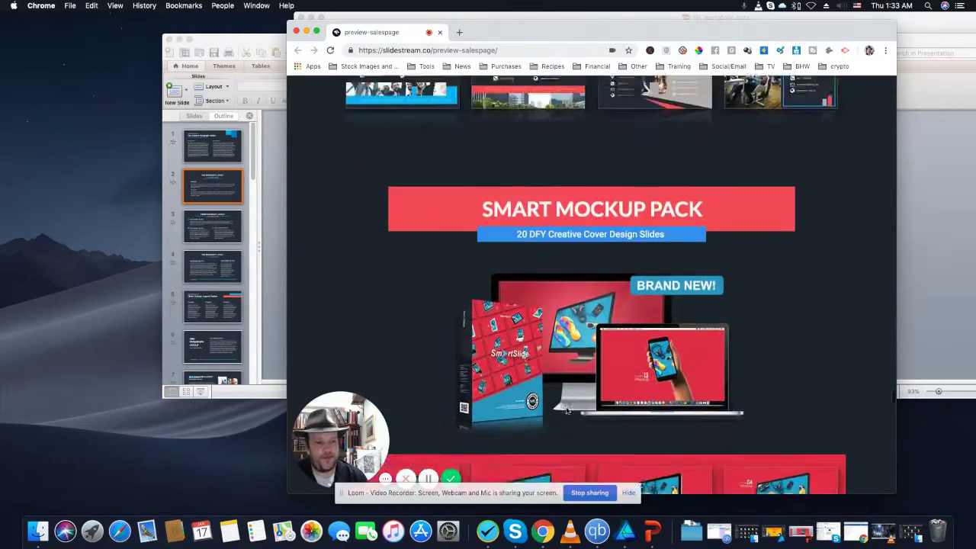
scroll(566, 410, "down", 5)
scroll(566, 410, "up", 2)
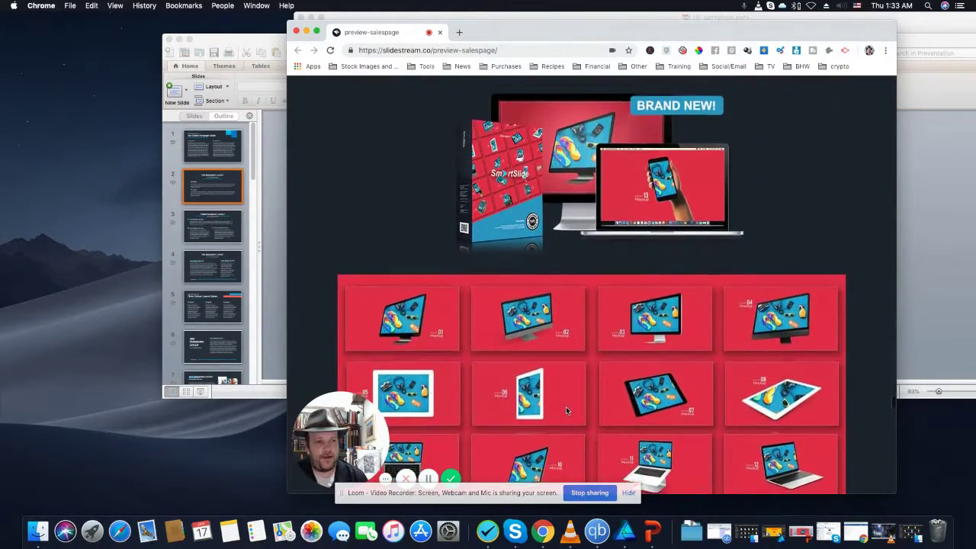
scroll(565, 410, "down", 3)
scroll(565, 410, "down", 3)
scroll(565, 411, "down", 3)
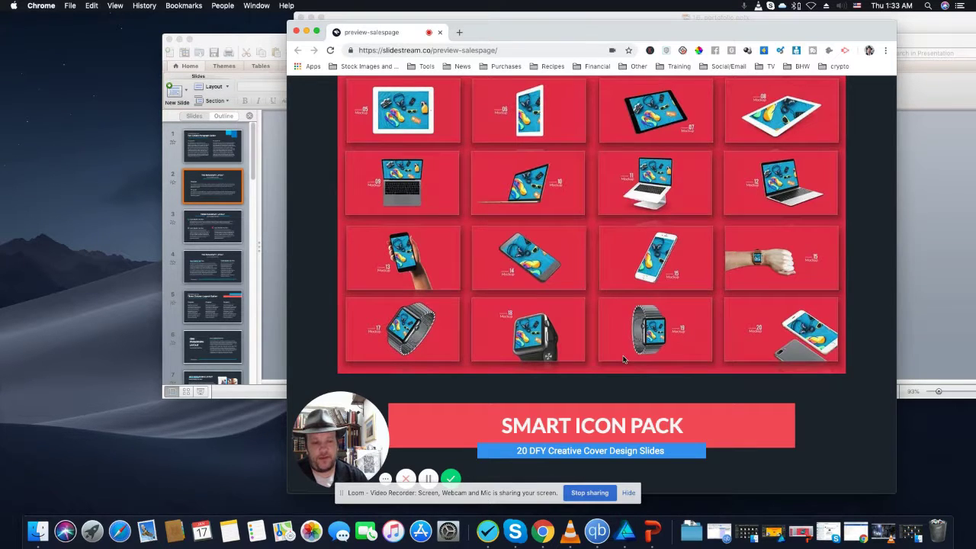
scroll(623, 358, "down", 5)
scroll(623, 359, "down", 5)
scroll(623, 359, "down", 5)
scroll(623, 359, "down", 5)
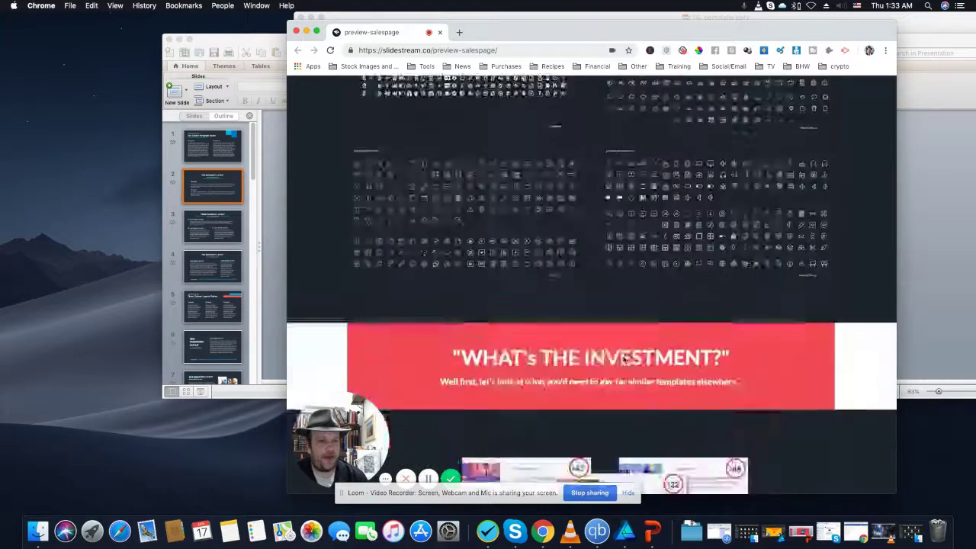
scroll(623, 359, "down", 5)
scroll(623, 358, "down", 5)
scroll(623, 359, "down", 5)
scroll(623, 359, "down", 3)
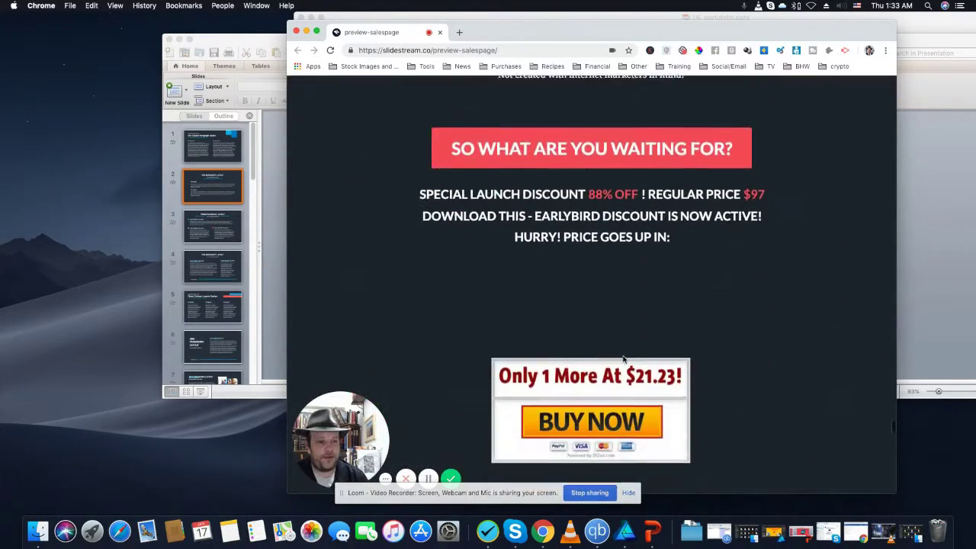
scroll(623, 359, "down", 5)
scroll(623, 359, "down", 2)
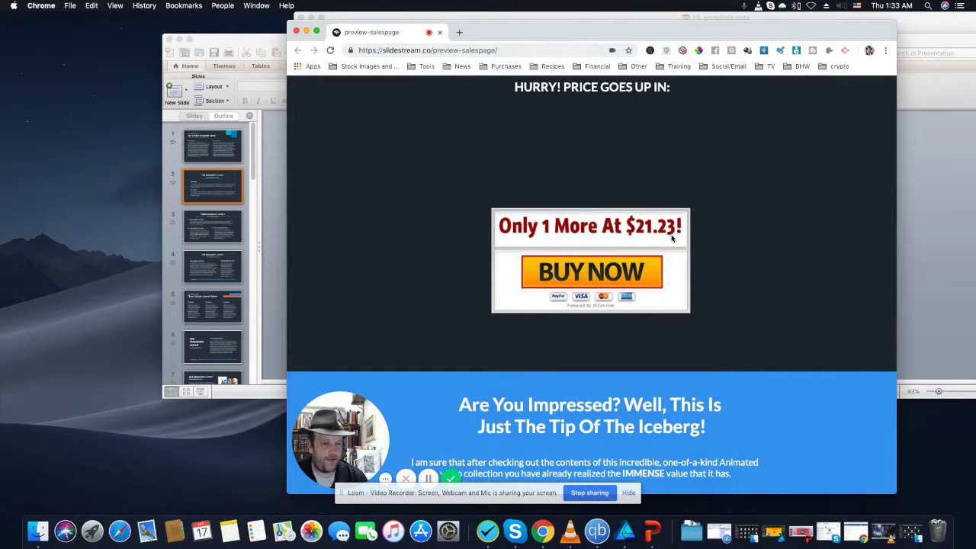
scroll(676, 332, "down", 5)
scroll(675, 333, "down", 5)
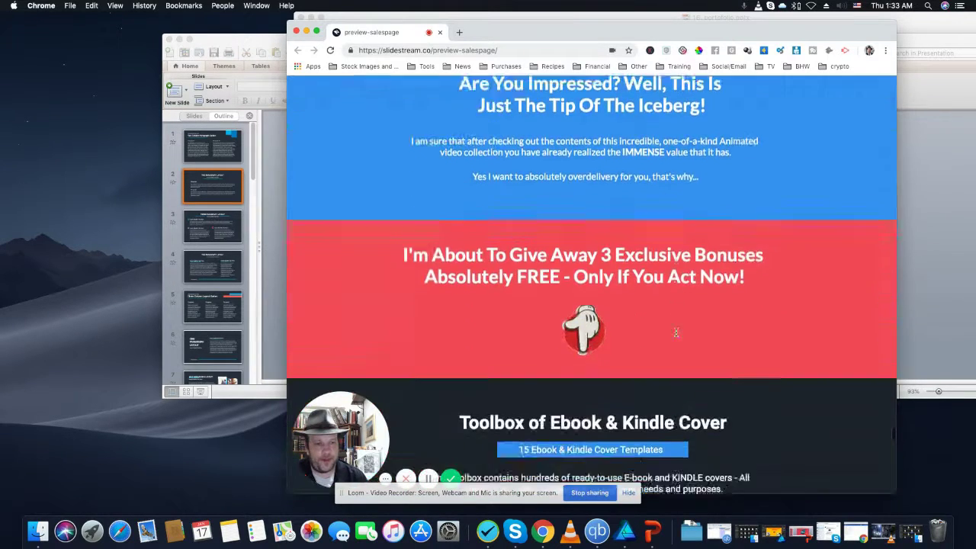
scroll(676, 333, "down", 5)
scroll(676, 333, "down", 5)
scroll(675, 333, "down", 5)
scroll(676, 333, "down", 5)
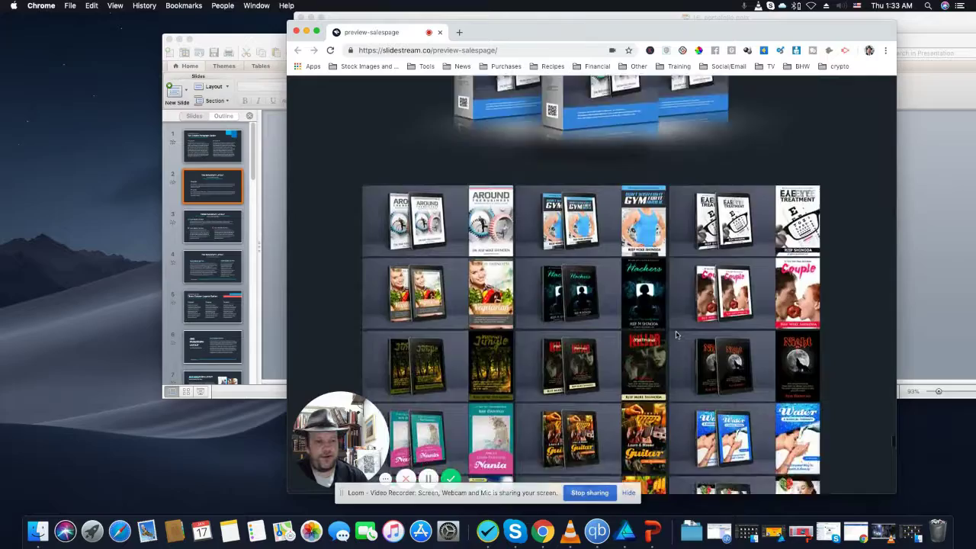
scroll(676, 334, "down", 5)
scroll(676, 333, "down", 5)
scroll(675, 334, "down", 5)
scroll(676, 334, "down", 5)
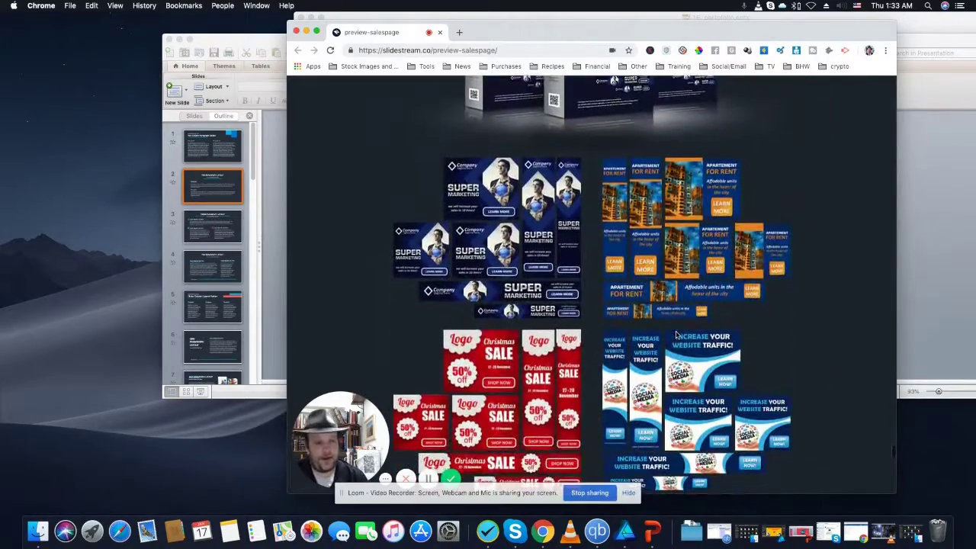
scroll(676, 334, "down", 5)
scroll(675, 334, "down", 5)
scroll(676, 334, "down", 5)
scroll(676, 334, "down", 3)
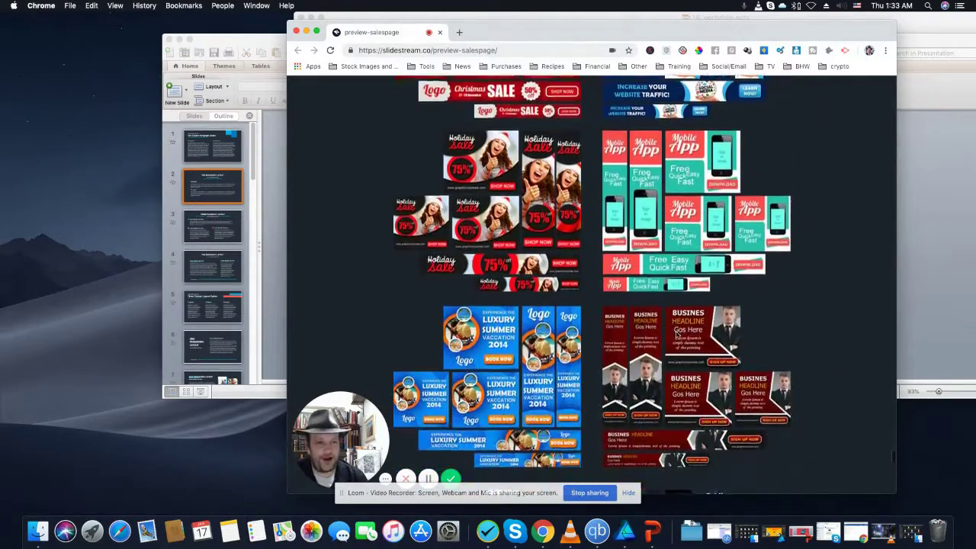
scroll(676, 334, "down", 8)
scroll(676, 334, "down", 8)
scroll(676, 334, "down", 8)
scroll(675, 334, "down", 8)
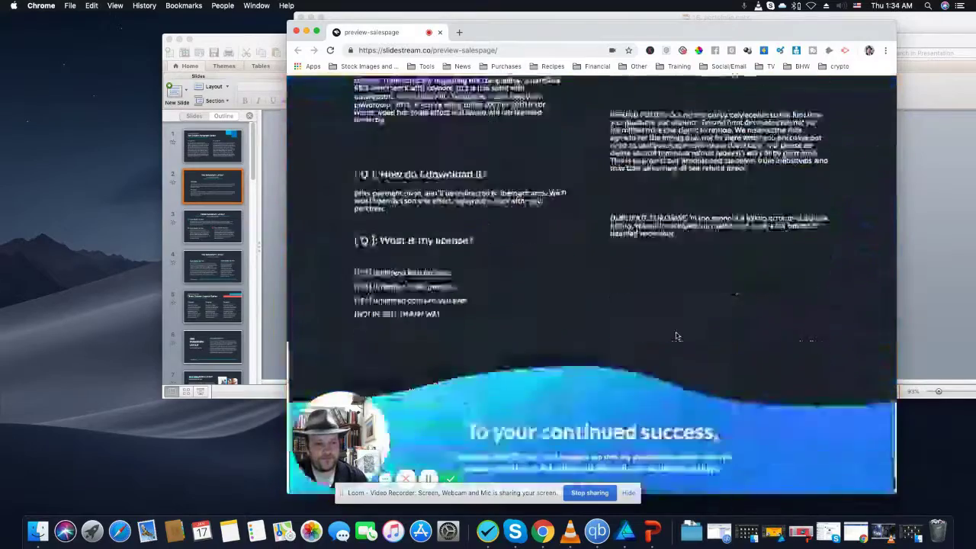
scroll(675, 335, "down", 5)
scroll(676, 335, "up", 5)
scroll(571, 305, "up", 2)
scroll(467, 276, "down", 3)
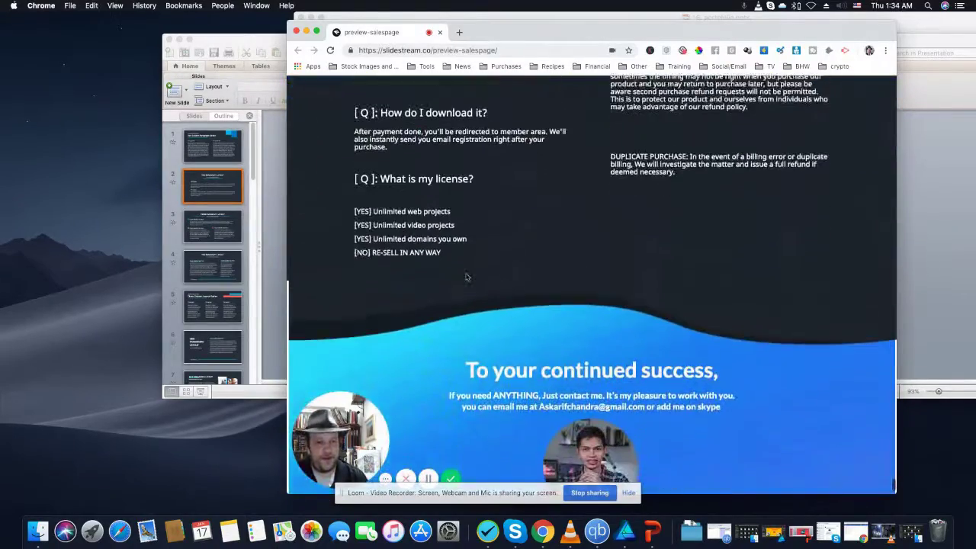
scroll(466, 276, "down", 1)
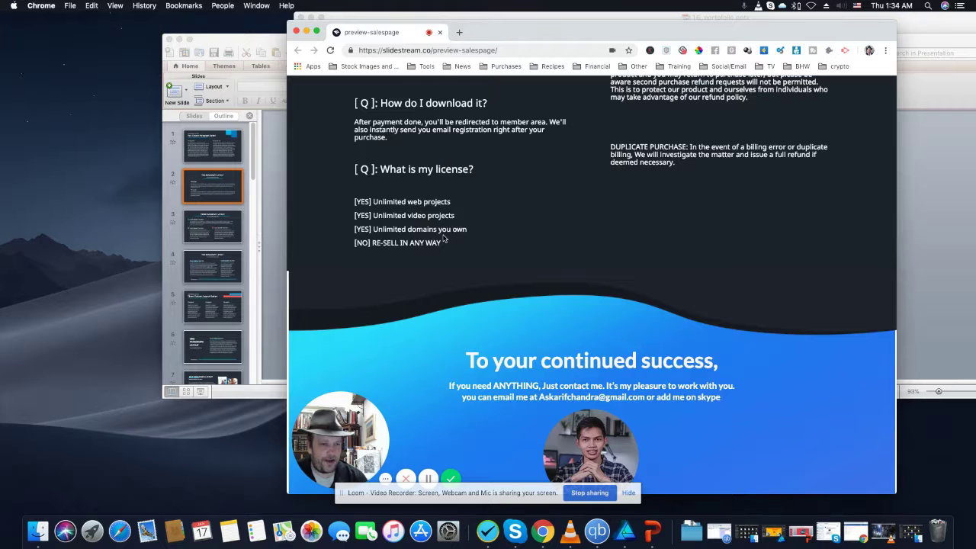
scroll(444, 239, "down", 2)
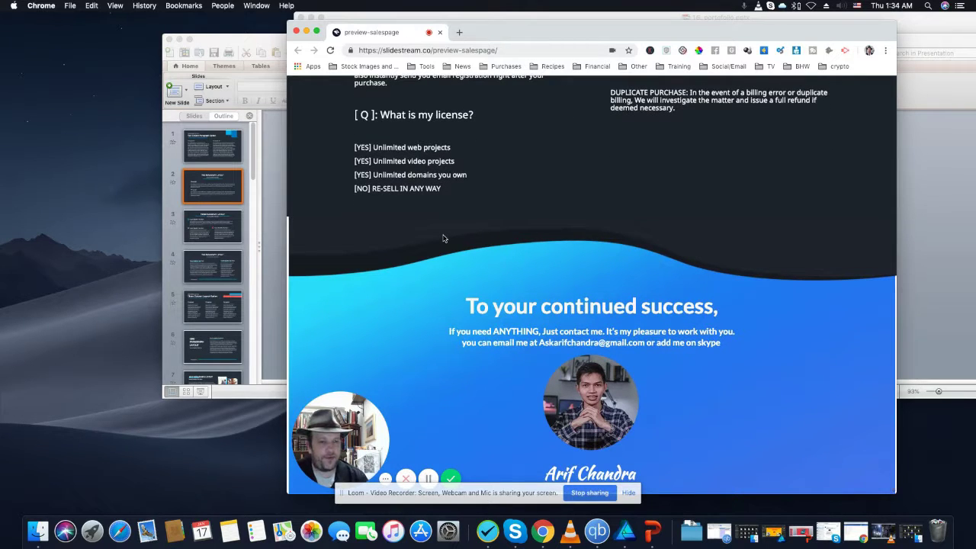